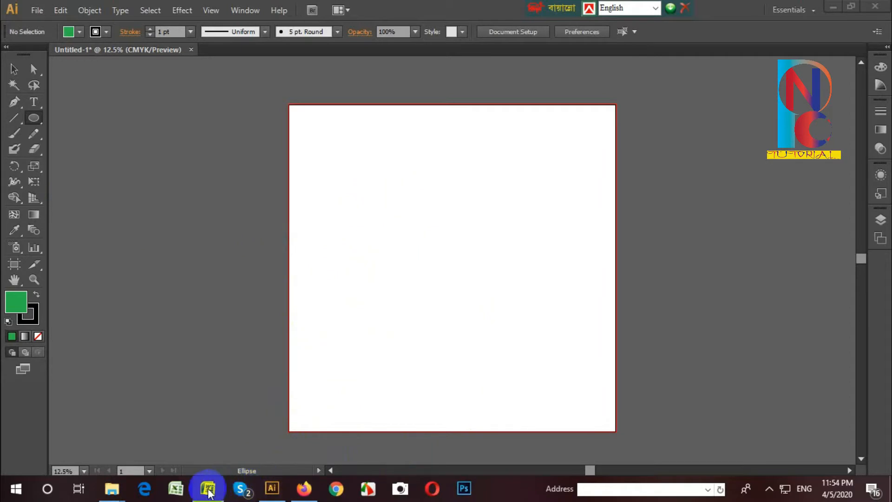
# - Switch to the Word document and review the list of the Shape Builder tool's four functions
pyautogui.click(208, 489)
pyautogui.click(431, 265)
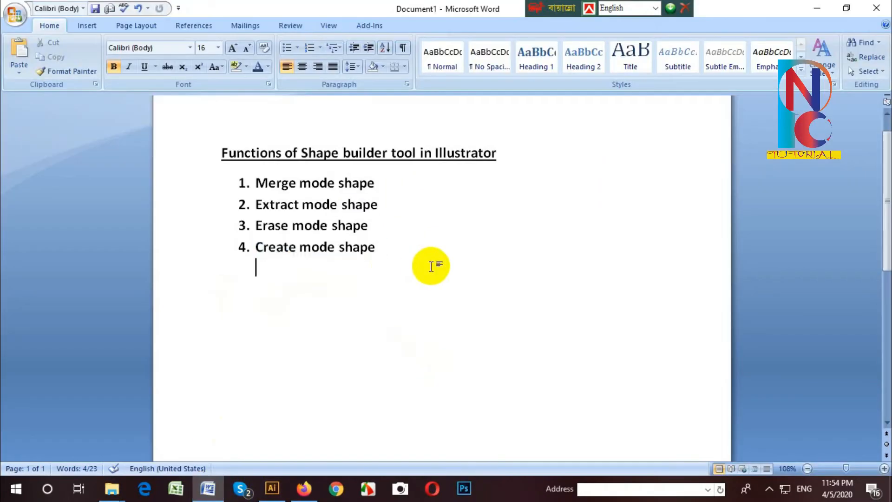
pyautogui.moveTo(243, 182); pyautogui.dragTo(221, 183)
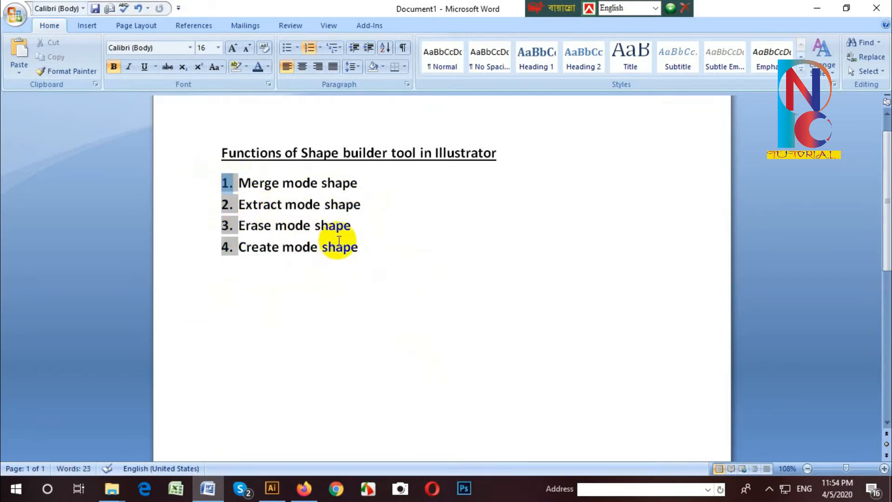
pyautogui.click(359, 231)
pyautogui.moveTo(364, 253)
pyautogui.mouseDown()
pyautogui.moveTo(235, 247)
pyautogui.moveTo(237, 183)
pyautogui.mouseUp()
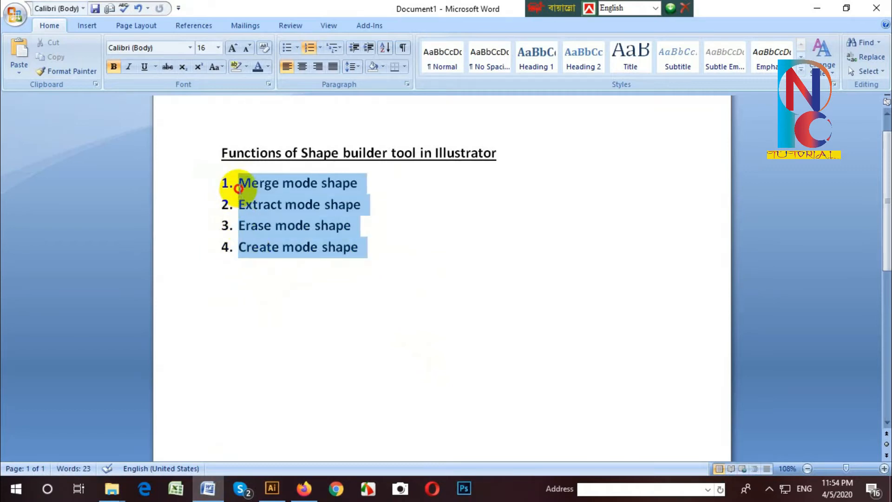
pyautogui.click(383, 236)
pyautogui.click(208, 180)
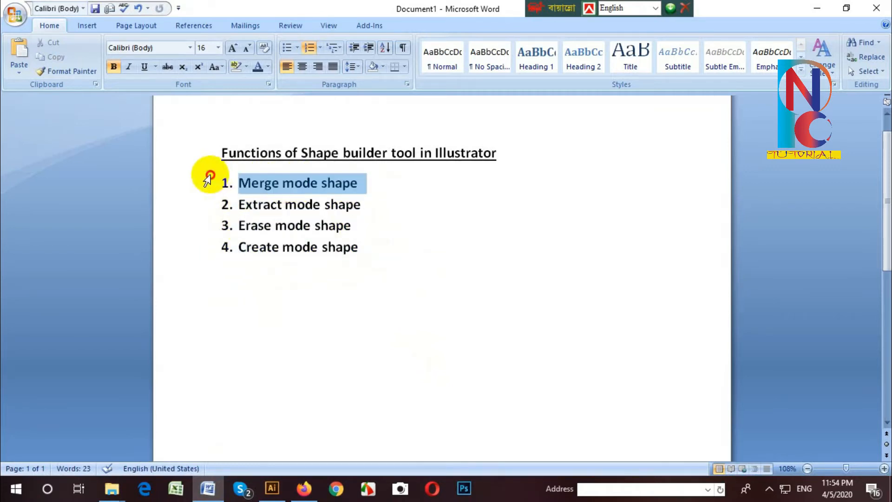
pyautogui.click(407, 205)
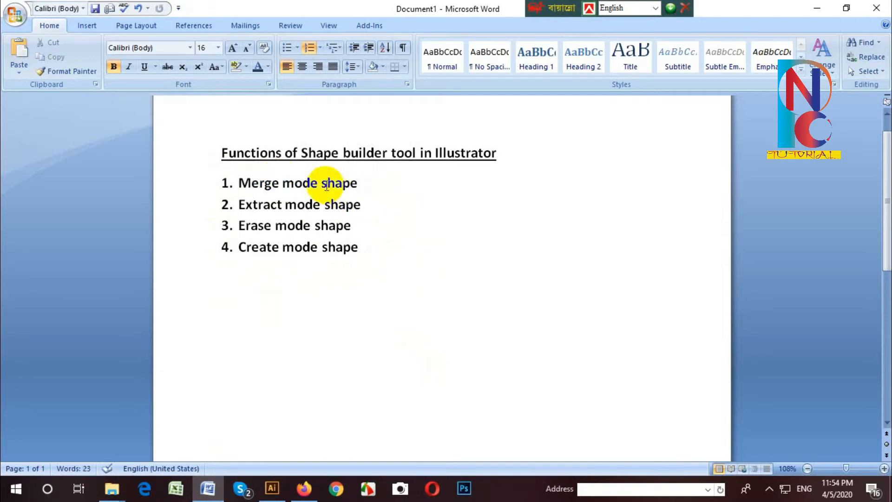
pyautogui.moveTo(367, 182); pyautogui.dragTo(253, 261)
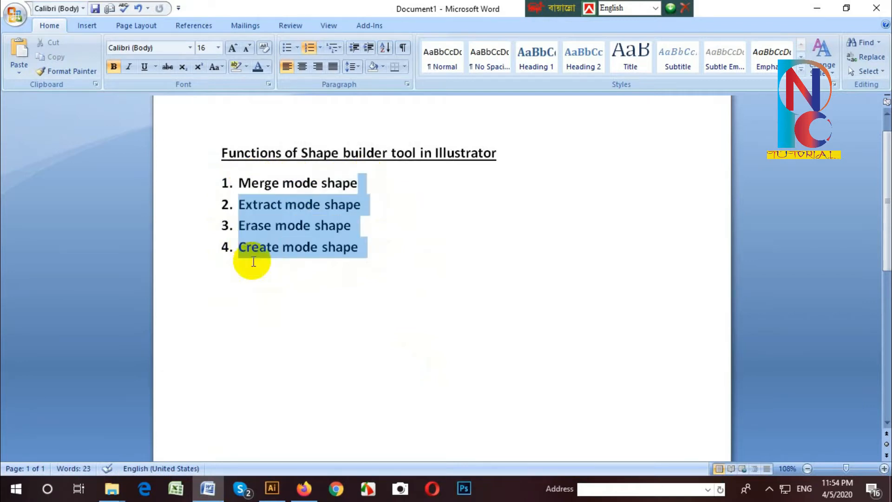
pyautogui.click(446, 261)
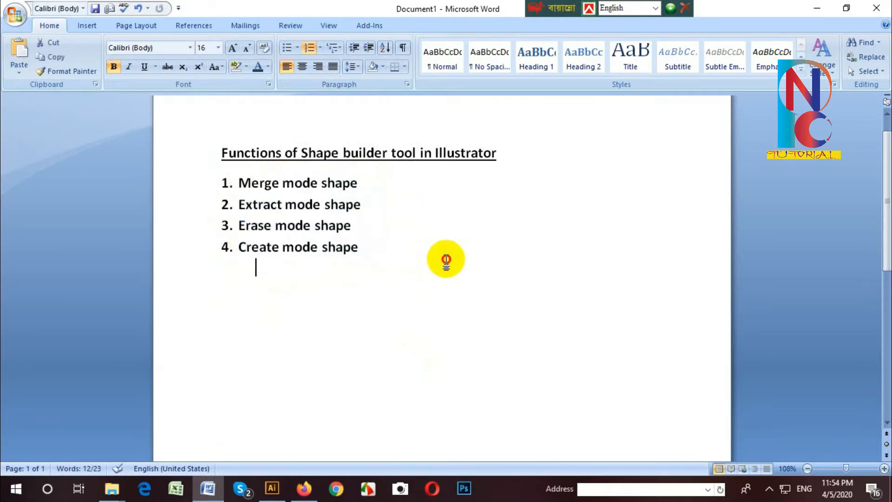
# - Return to Illustrator and draw a green-filled circle in the upper-left part of the artboard with the Ellipse tool
pyautogui.click(275, 489)
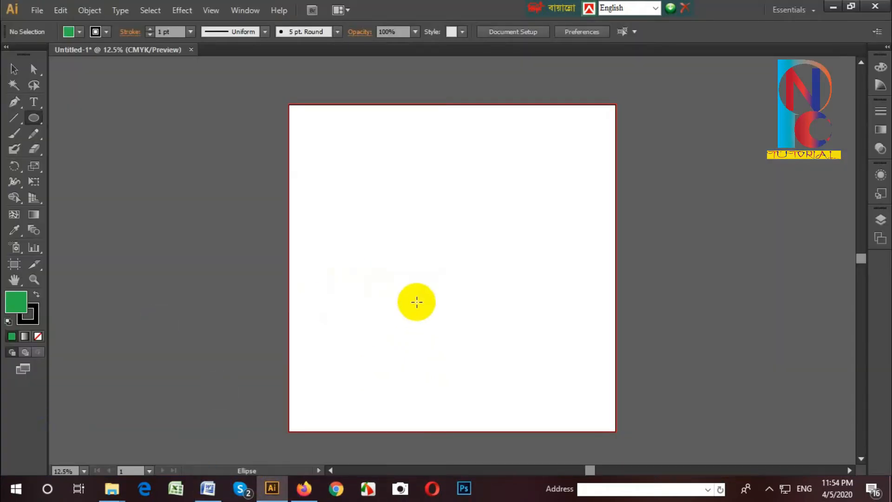
pyautogui.click(37, 117)
pyautogui.click(110, 147)
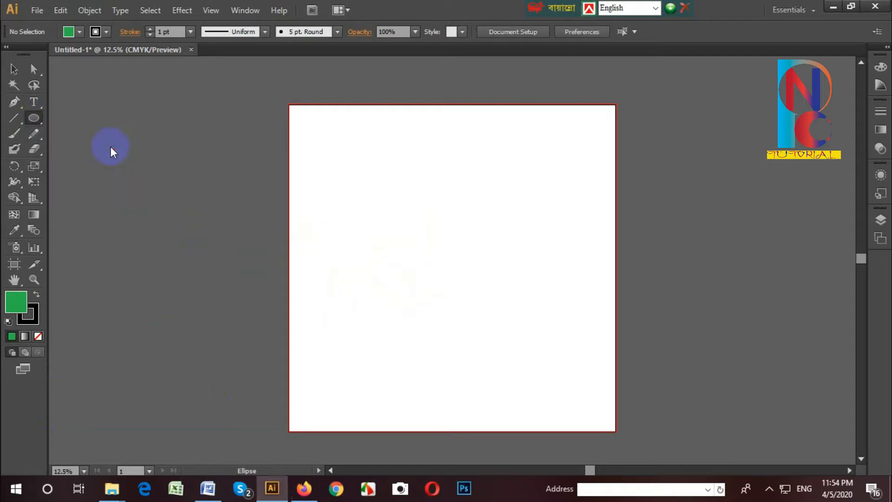
pyautogui.moveTo(362, 180); pyautogui.dragTo(430, 254)
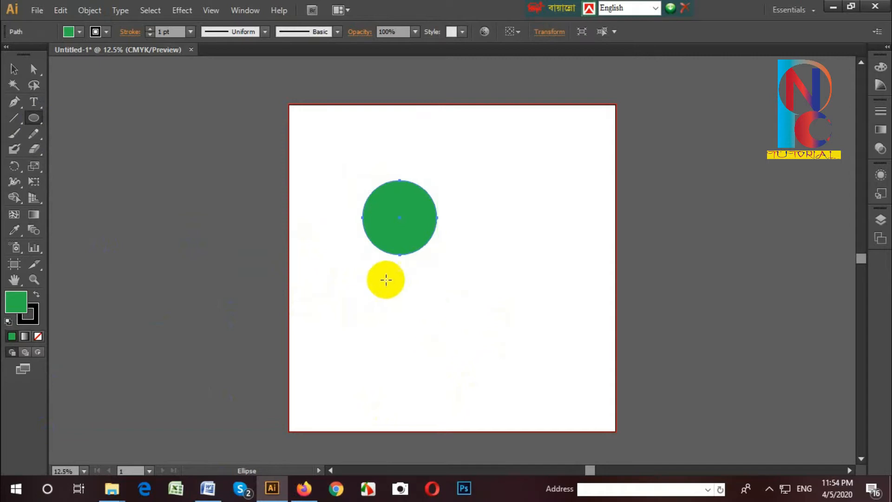
# - Duplicate the circle horizontally to its right, scale the copy down proportionally, and position it so it overlaps the original circle
pyautogui.click(15, 69)
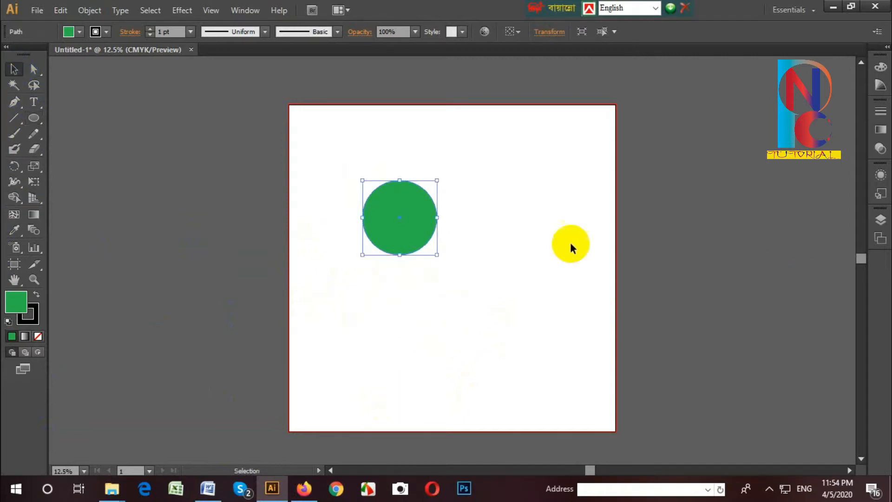
pyautogui.click(394, 218)
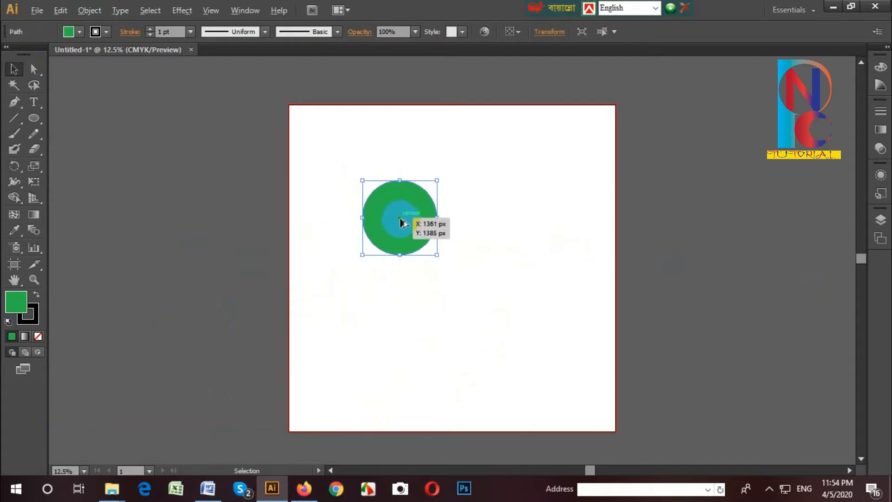
pyautogui.moveTo(400, 222); pyautogui.dragTo(454, 222)
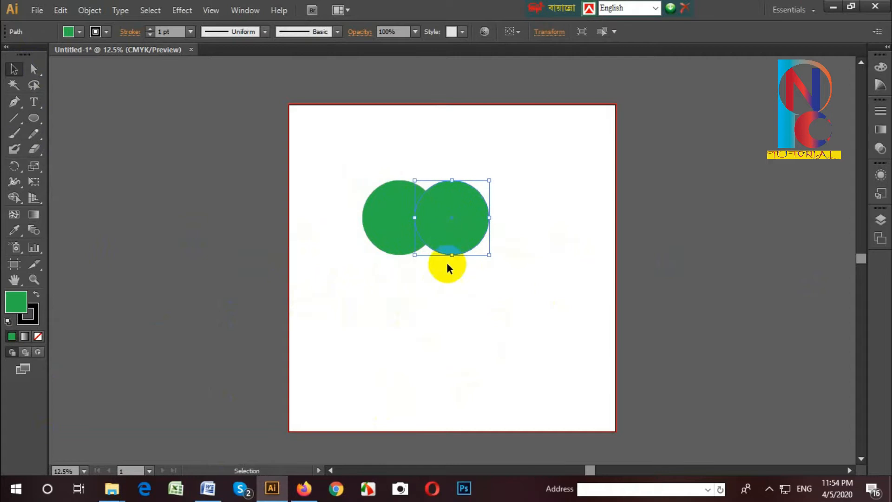
pyautogui.moveTo(490, 180); pyautogui.dragTo(467, 201)
pyautogui.moveTo(456, 235); pyautogui.dragTo(403, 216)
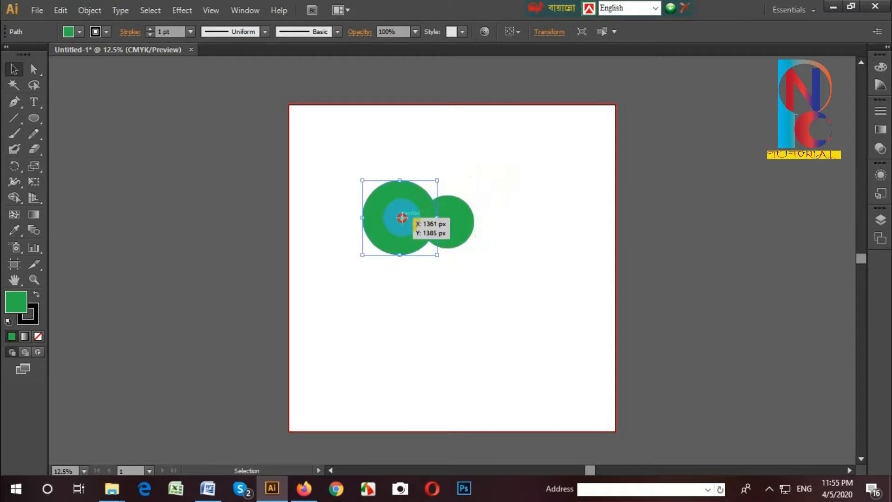
pyautogui.moveTo(445, 220)
pyautogui.mouseDown()
pyautogui.moveTo(453, 227)
pyautogui.moveTo(446, 230)
pyautogui.mouseUp()
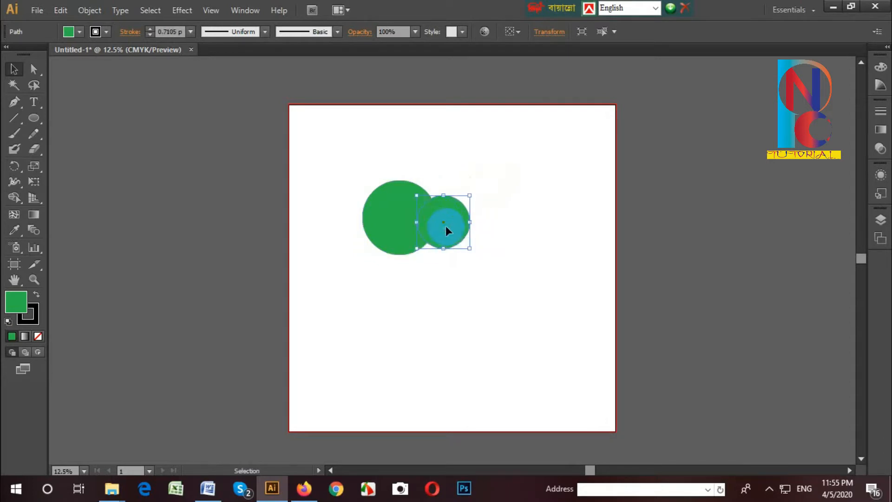
# - Select both overlapping circles and merge them into a single shape with the Shape Builder tool
pyautogui.moveTo(373, 296); pyautogui.dragTo(404, 197)
pyautogui.keyDown('shift'); pyautogui.click(386, 217); pyautogui.keyUp('shift')
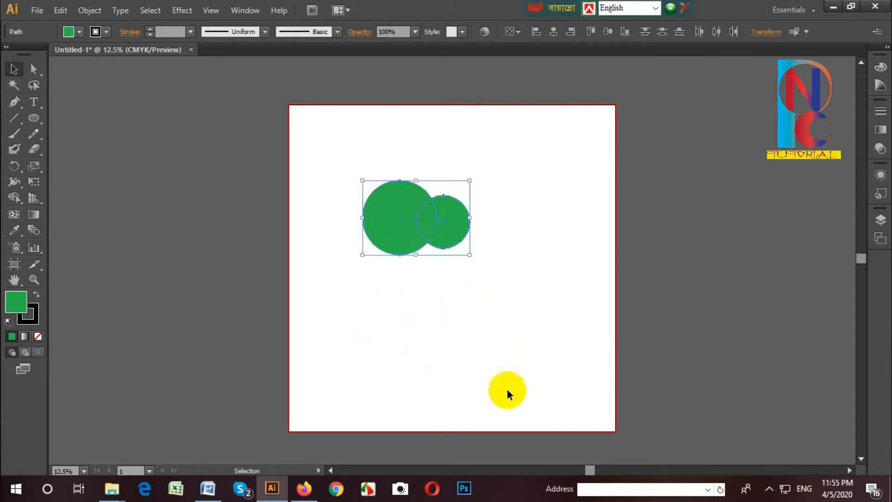
pyautogui.click(15, 198)
pyautogui.moveTo(14, 199); pyautogui.dragTo(81, 203)
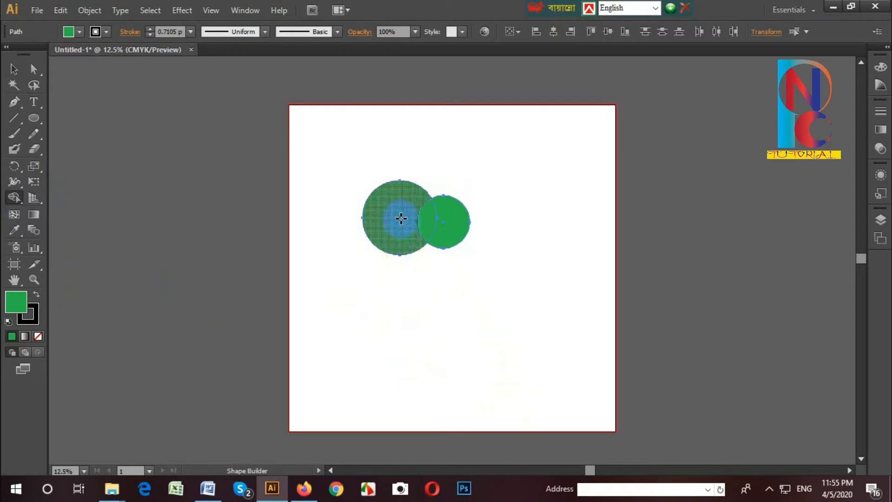
pyautogui.moveTo(400, 217); pyautogui.dragTo(447, 222)
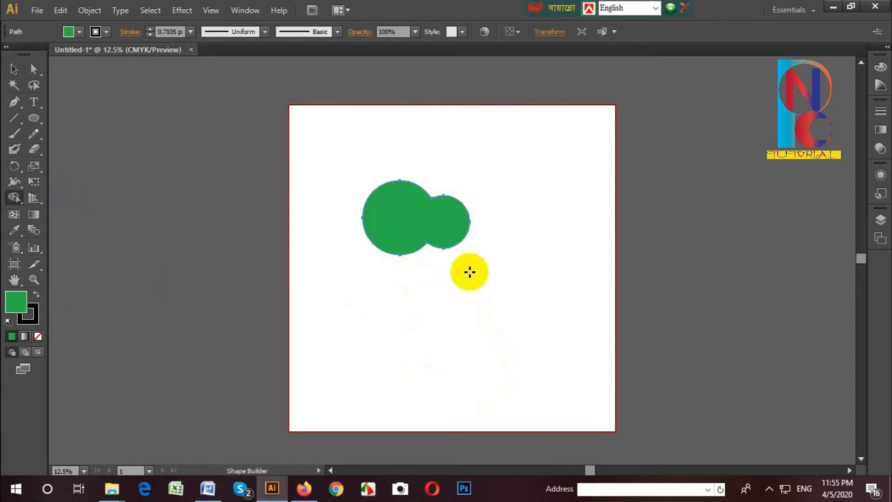
# - Move the merged shape off the artboard onto the empty canvas beside its upper-left corner
pyautogui.click(14, 70)
pyautogui.moveTo(367, 227); pyautogui.dragTo(525, 223)
pyautogui.moveTo(534, 216); pyautogui.dragTo(192, 147)
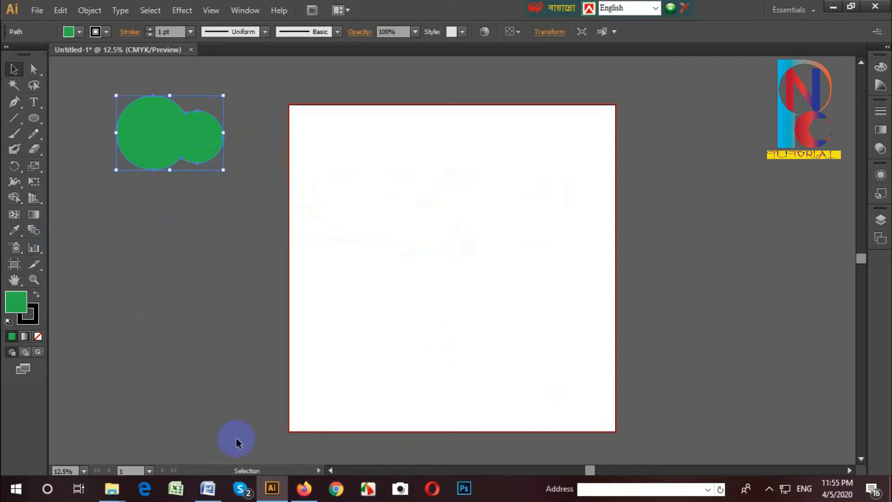
pyautogui.click(225, 391)
pyautogui.moveTo(218, 144); pyautogui.dragTo(300, 174)
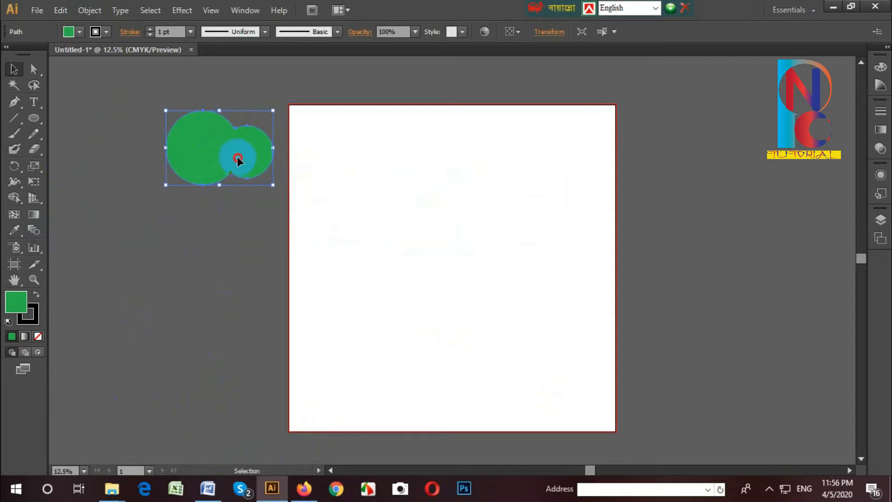
pyautogui.moveTo(232, 153); pyautogui.dragTo(403, 192)
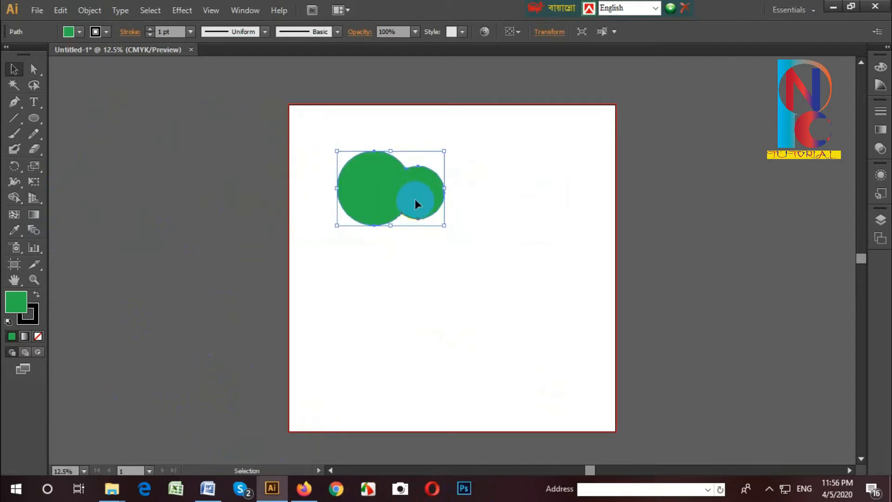
pyautogui.moveTo(415, 200); pyautogui.dragTo(221, 188)
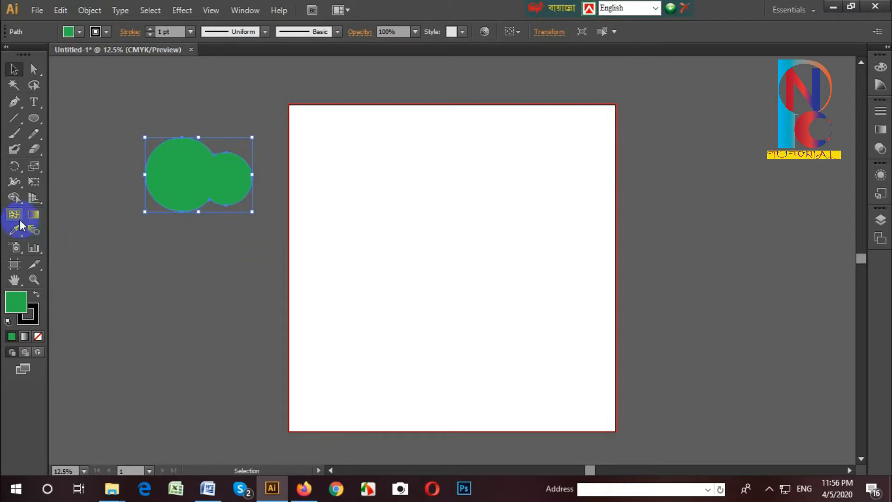
pyautogui.moveTo(225, 179); pyautogui.dragTo(219, 160)
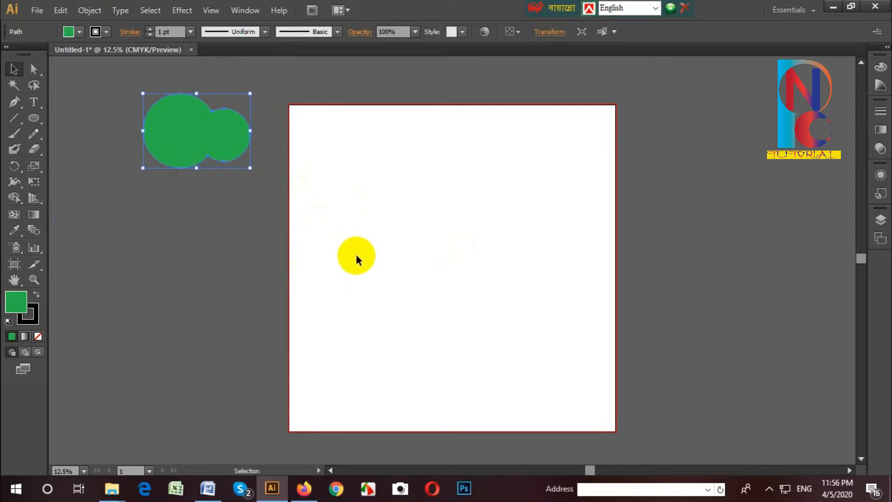
# - Check the function list in Word, return to Illustrator, and draw a green circle on the artboard with an overlapping same-size copy to its right
pyautogui.click(208, 489)
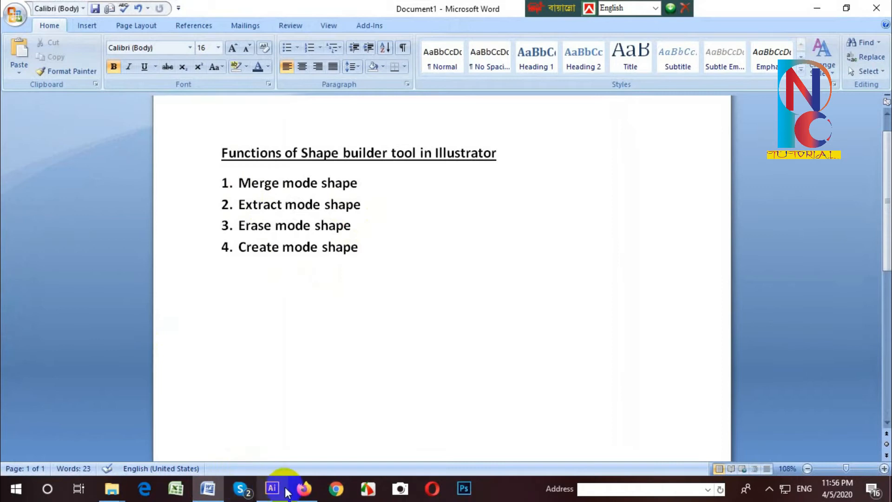
pyautogui.click(272, 487)
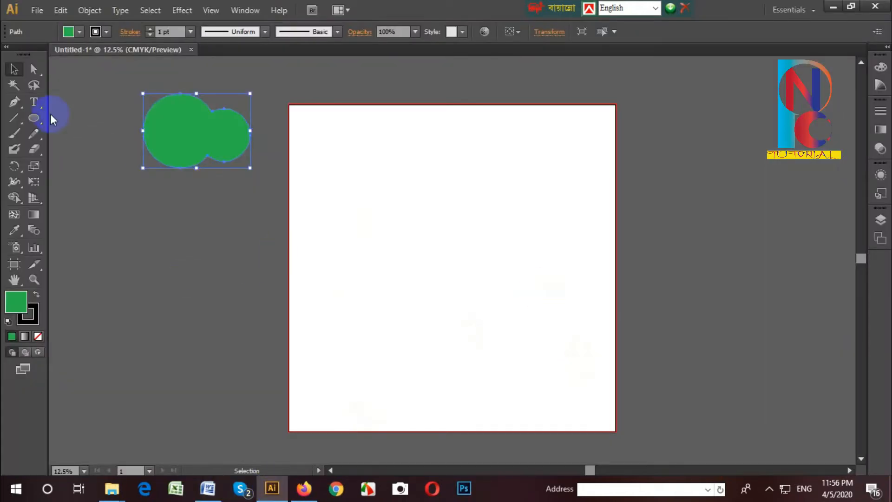
pyautogui.moveTo(37, 121); pyautogui.dragTo(86, 152)
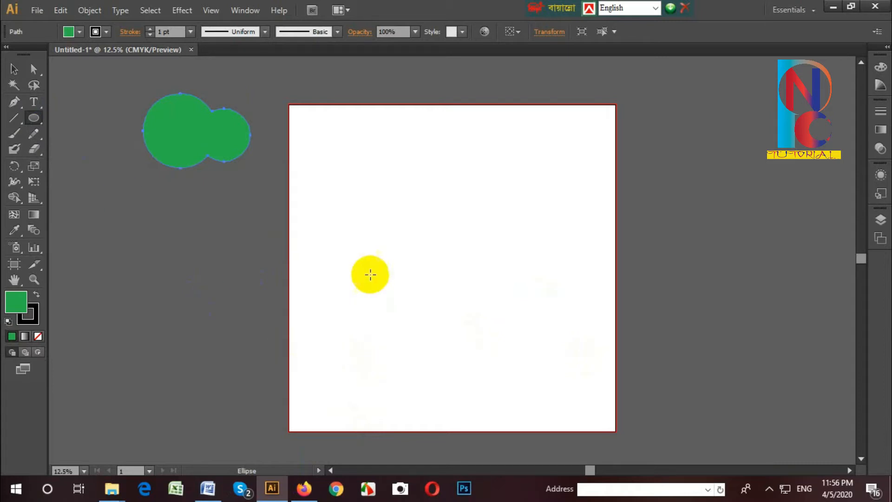
pyautogui.moveTo(353, 167)
pyautogui.mouseDown()
pyautogui.moveTo(427, 231)
pyautogui.moveTo(431, 245)
pyautogui.mouseUp()
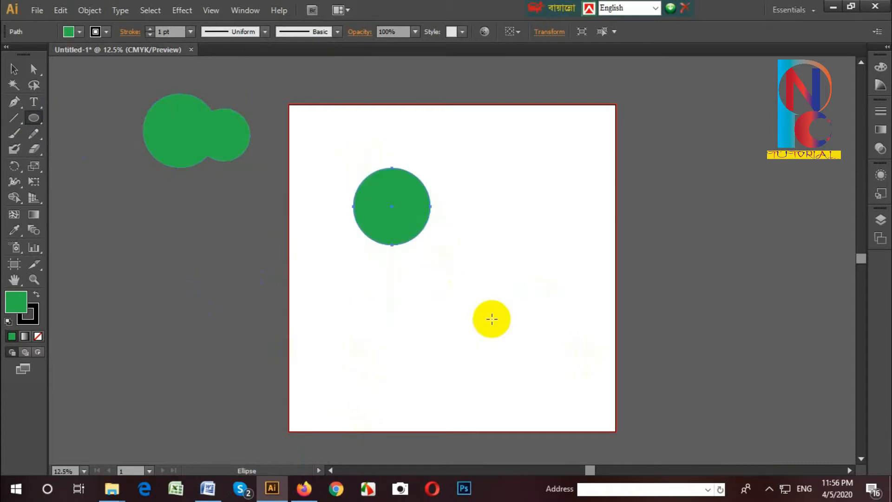
pyautogui.click(14, 69)
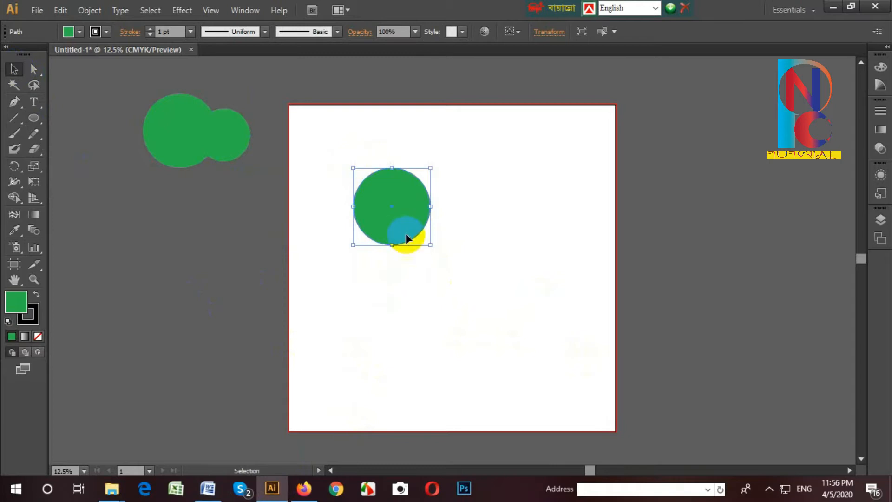
pyautogui.keyDown('alt'); pyautogui.moveTo(391, 207); pyautogui.dragTo(439, 207); pyautogui.keyUp('alt')
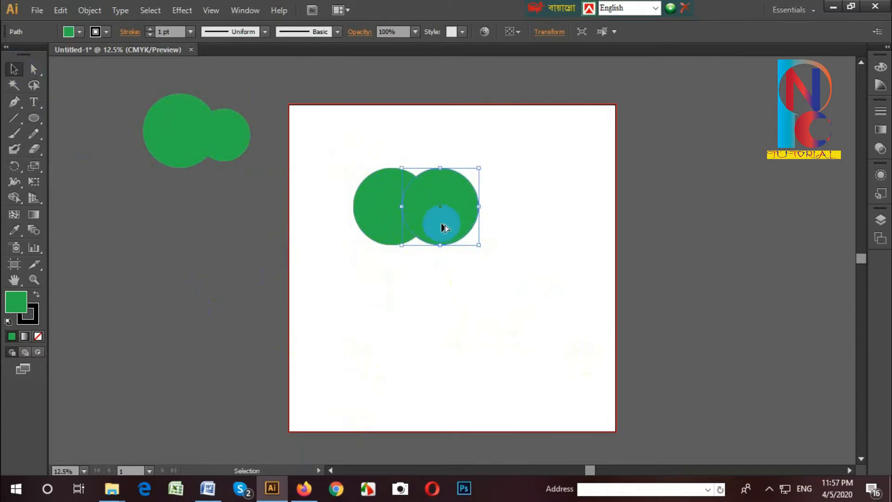
pyautogui.click(515, 219)
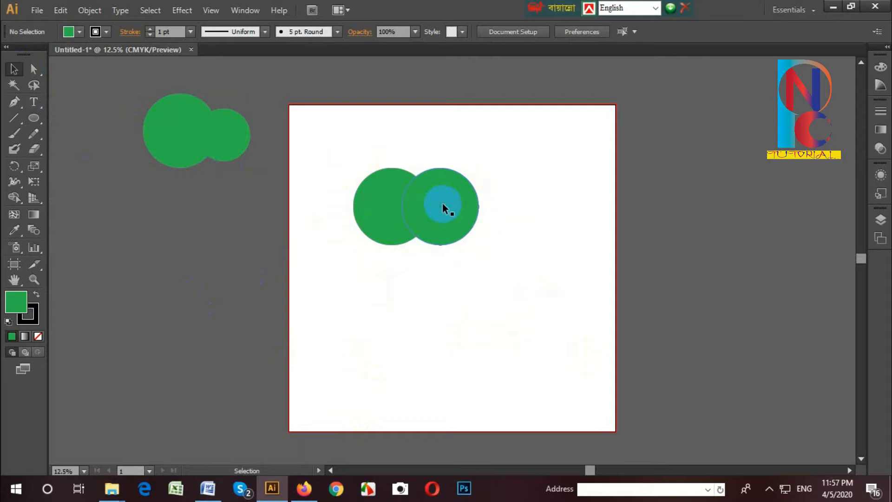
# - Select both overlapping circles and extract their two outer crescents as separate shapes with the Shape Builder tool
pyautogui.click(425, 209)
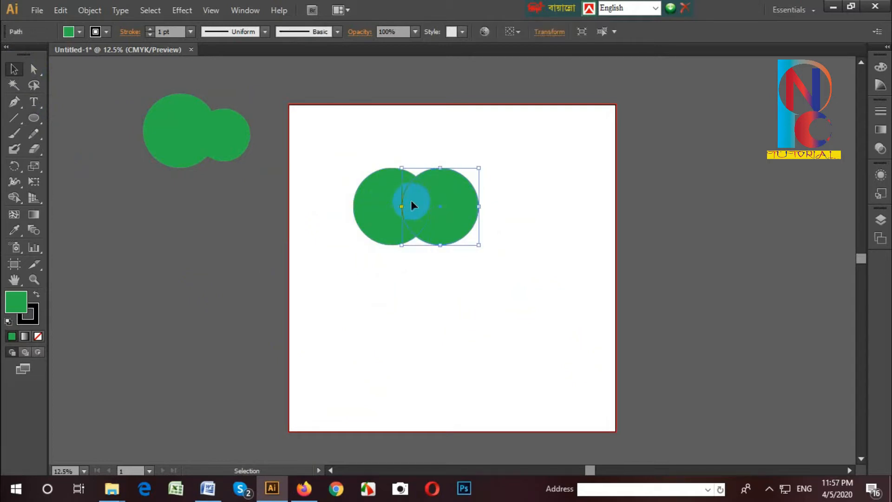
pyautogui.click(374, 207)
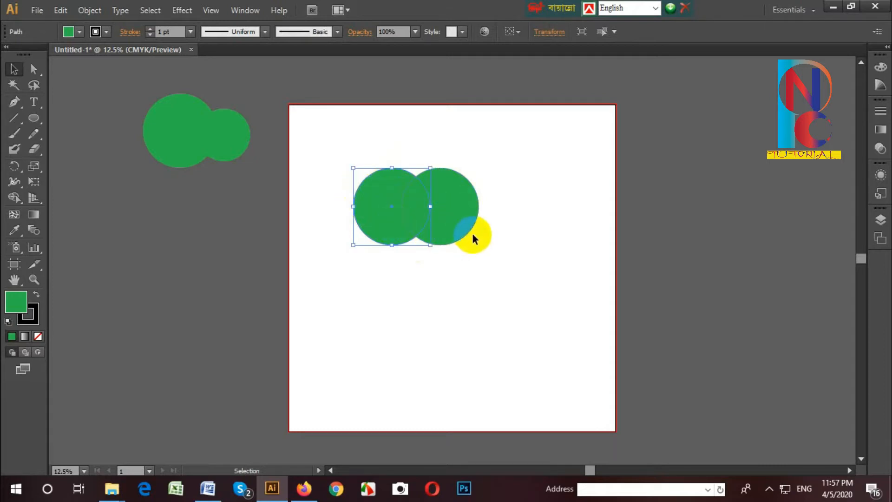
pyautogui.keyDown('shift'); pyautogui.click(462, 211); pyautogui.keyUp('shift')
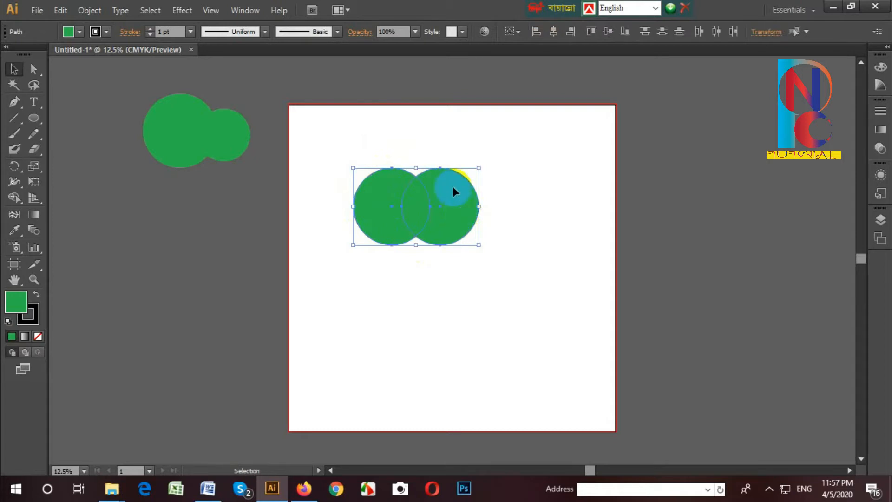
pyautogui.click(13, 198)
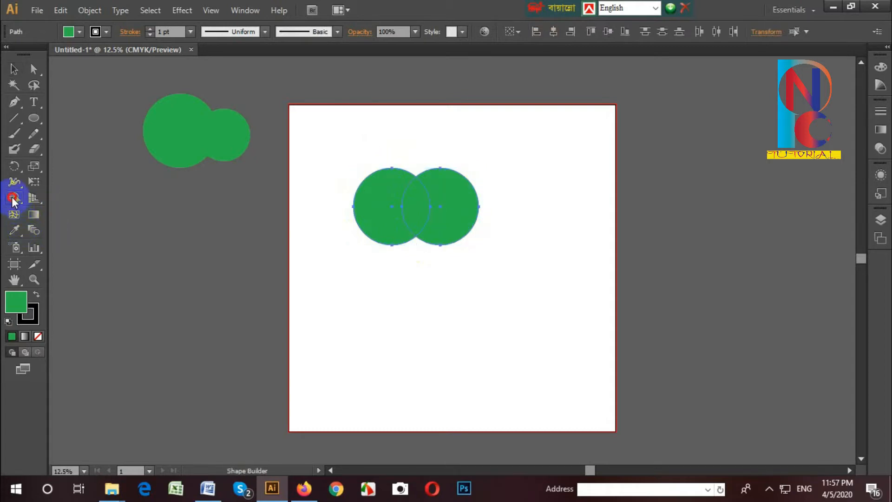
pyautogui.click(89, 195)
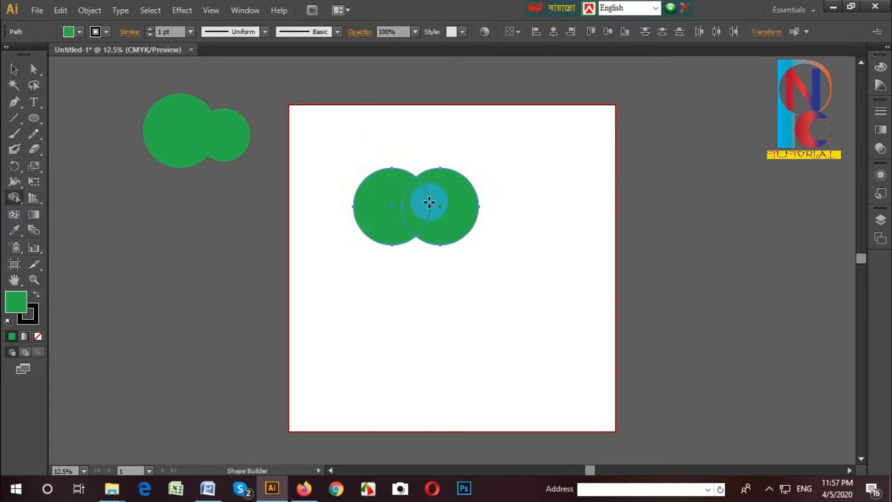
pyautogui.click(451, 199)
pyautogui.click(379, 200)
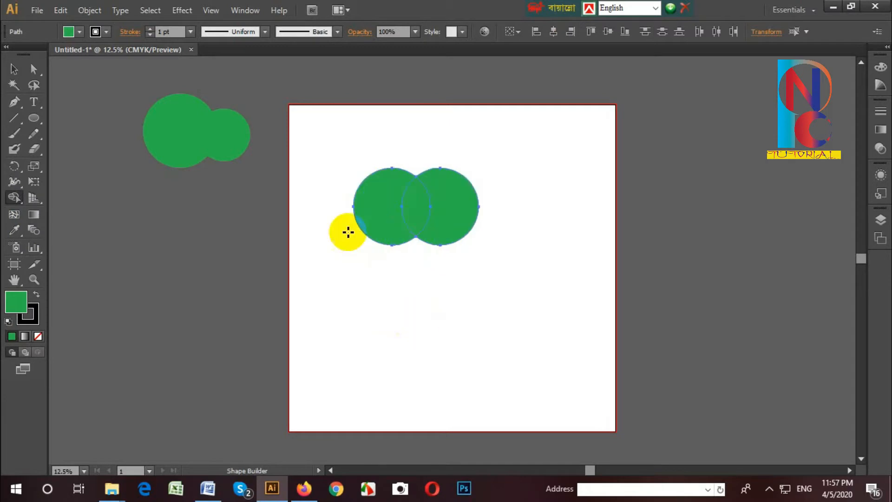
# - Pull the extracted pieces off the artboard: right crescent to the right, left crescent to the left, and lens beside the merged shape
pyautogui.click(13, 69)
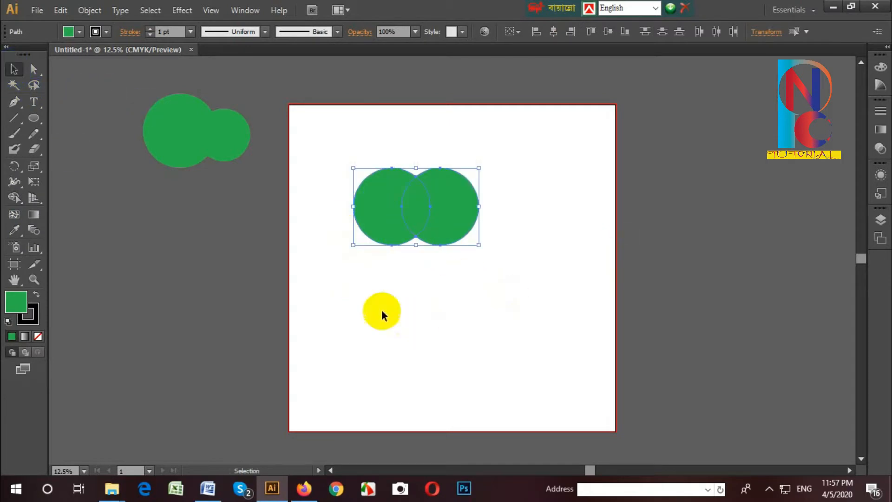
pyautogui.click(610, 241)
pyautogui.moveTo(456, 207); pyautogui.dragTo(841, 150)
pyautogui.moveTo(381, 209); pyautogui.dragTo(215, 249)
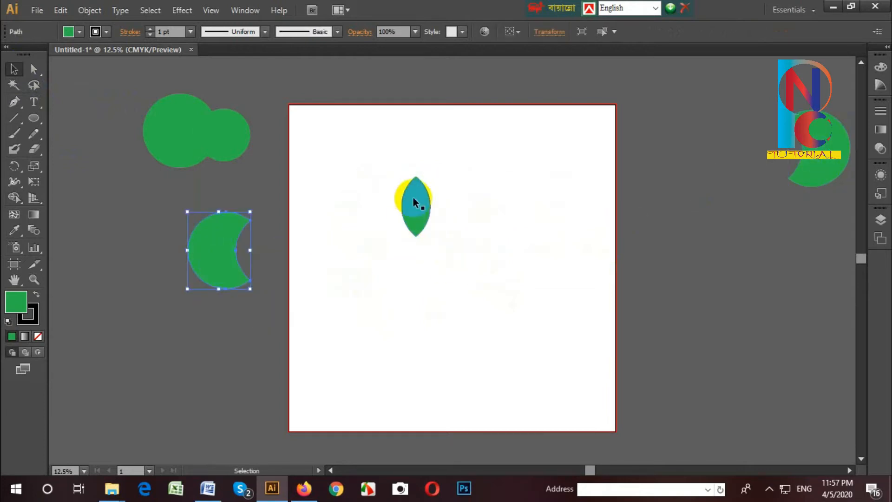
pyautogui.moveTo(398, 163); pyautogui.dragTo(460, 265)
pyautogui.moveTo(418, 218); pyautogui.dragTo(274, 148)
pyautogui.click(427, 251)
# - Move the left crescent against the right one and group the pair, placing the group just outside the artboard's upper-right edge
pyautogui.moveTo(217, 266); pyautogui.dragTo(765, 164)
pyautogui.rightClick(790, 149)
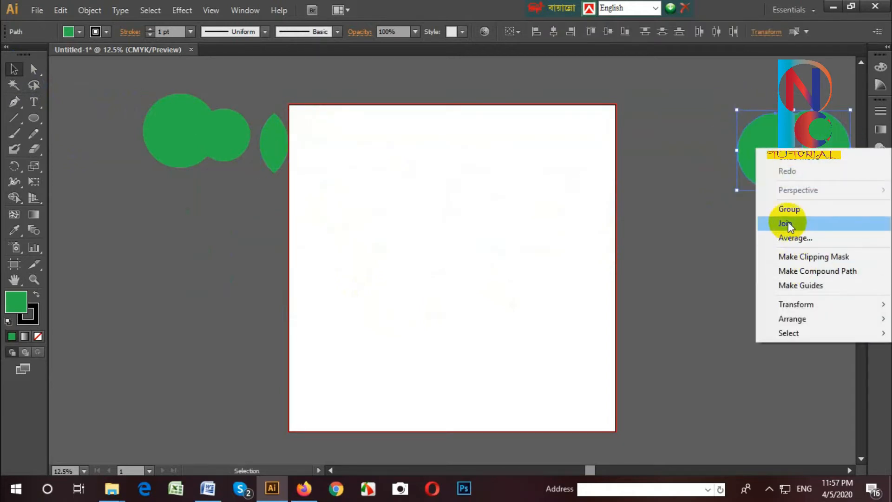
pyautogui.click(788, 209)
pyautogui.moveTo(775, 169); pyautogui.dragTo(708, 178)
pyautogui.press('a')
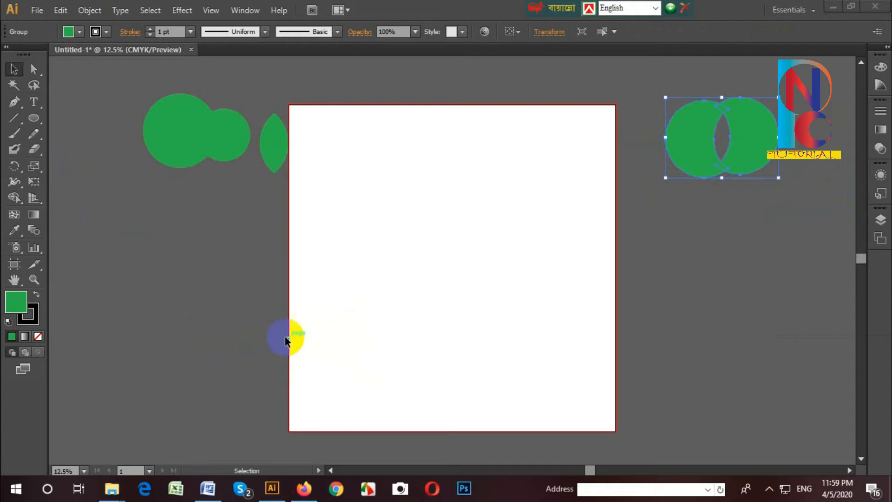
# - Draw a large five-pointed green star with the Star tool and position it in the upper middle of the artboard
pyautogui.click(33, 117)
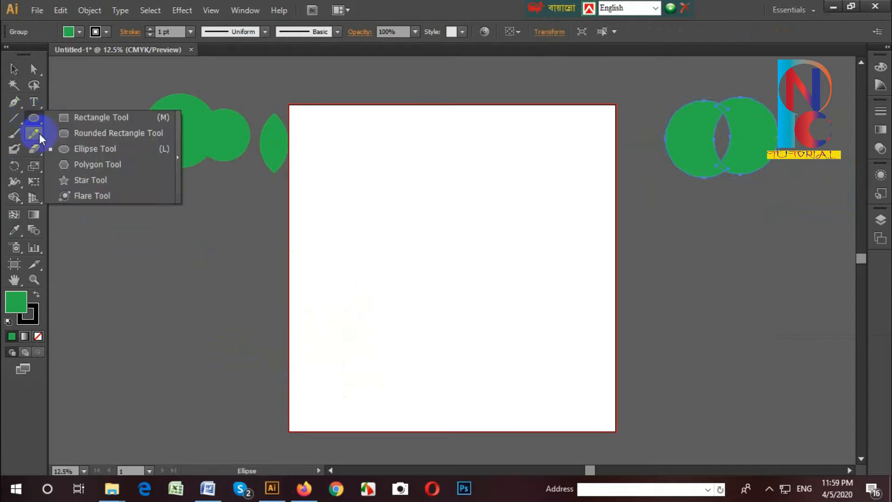
pyautogui.click(84, 178)
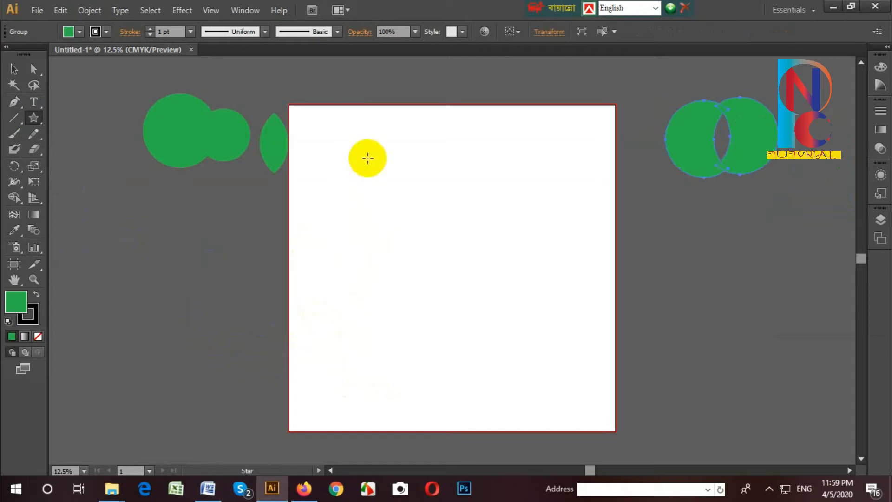
pyautogui.moveTo(372, 189); pyautogui.dragTo(443, 284)
pyautogui.click(14, 69)
pyautogui.moveTo(364, 203); pyautogui.dragTo(407, 246)
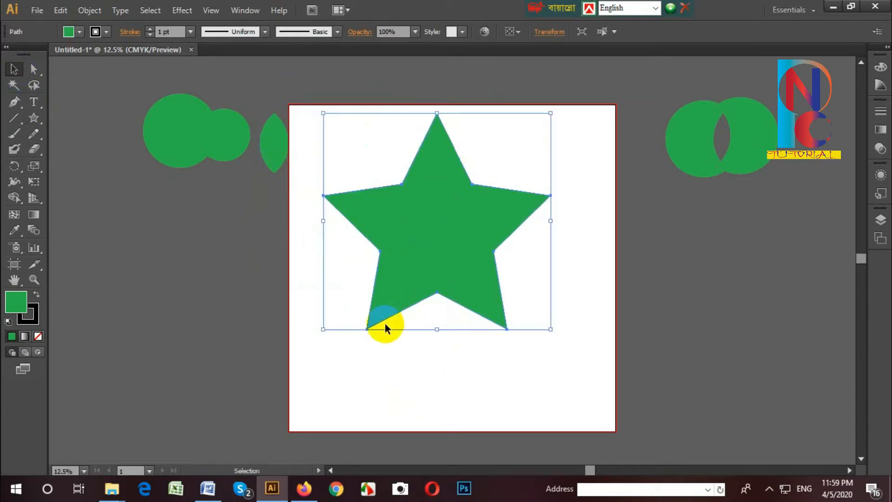
# - Paste a copy of the star, scale it down to about half size, and center it inside the original star
pyautogui.press('a')
pyautogui.press('ctrl')
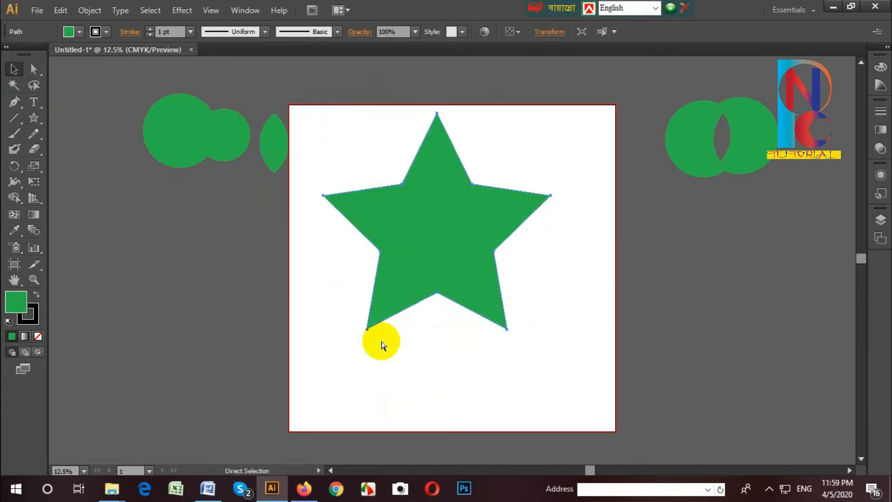
pyautogui.hotkey('ctrl', 'v')
pyautogui.click(460, 302)
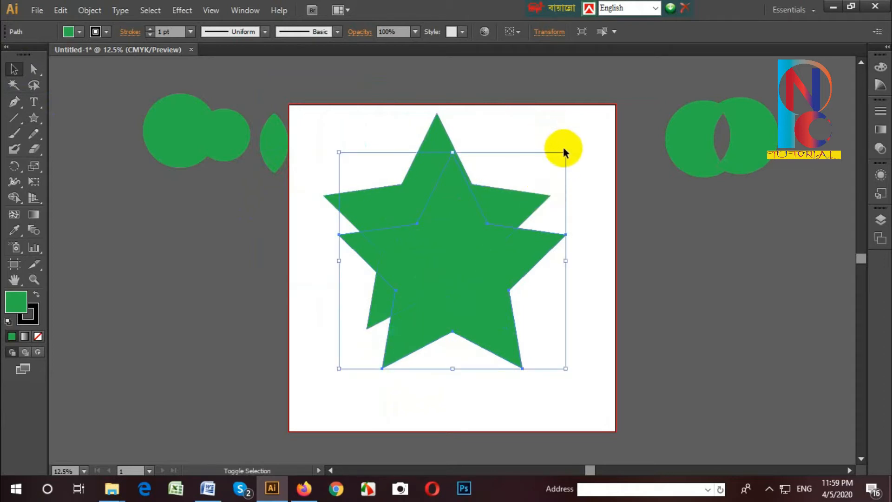
pyautogui.moveTo(565, 149)
pyautogui.mouseDown()
pyautogui.moveTo(496, 259)
pyautogui.moveTo(468, 280)
pyautogui.mouseUp()
pyautogui.moveTo(414, 320); pyautogui.dragTo(456, 236)
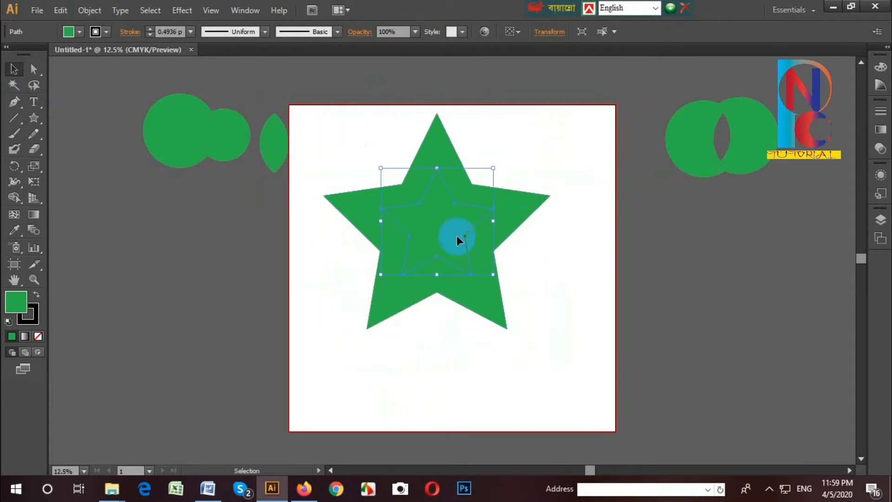
# - Change the inner star's fill color to yellow (#F9E70B) and deselect it
pyautogui.doubleClick(26, 299)
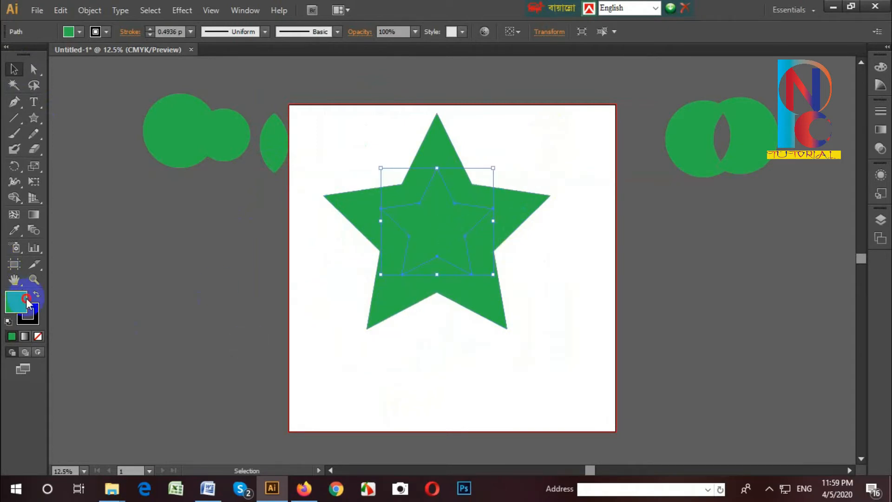
pyautogui.click(196, 394)
pyautogui.click(173, 255)
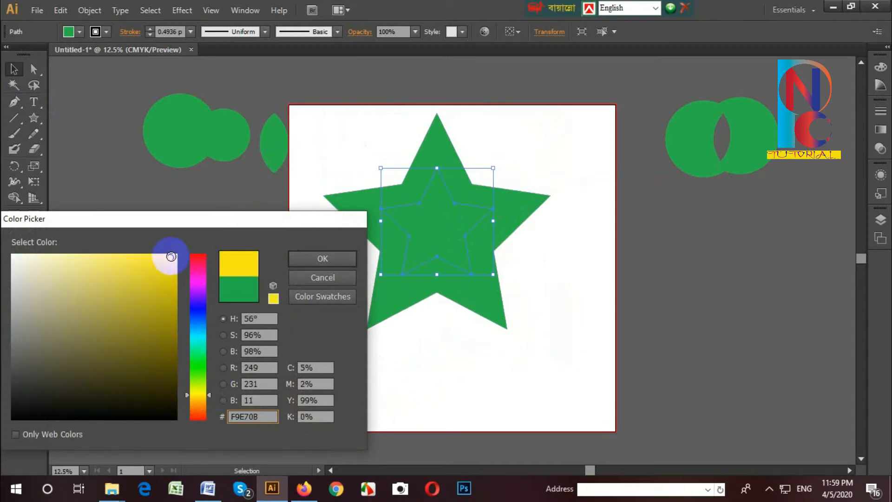
pyautogui.click(325, 255)
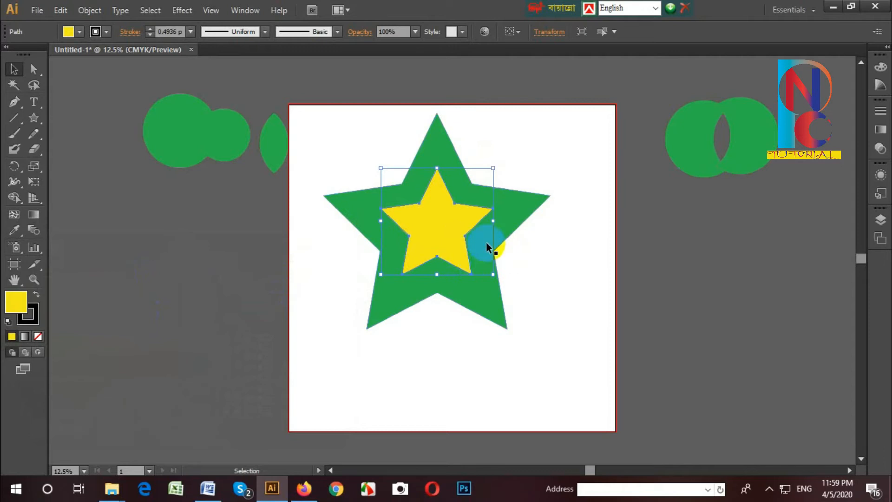
pyautogui.click(544, 238)
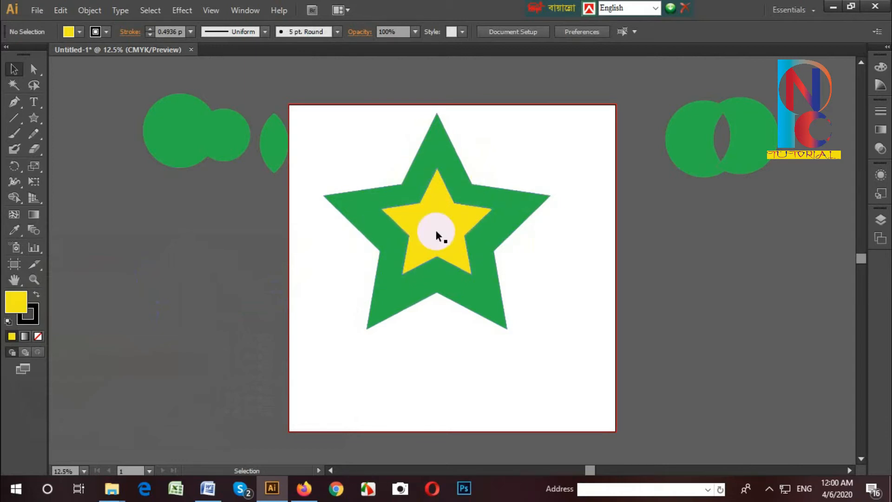
# - Select both the green and yellow stars and extract the inner star from the outer one with the Shape Builder tool
pyautogui.click(444, 159)
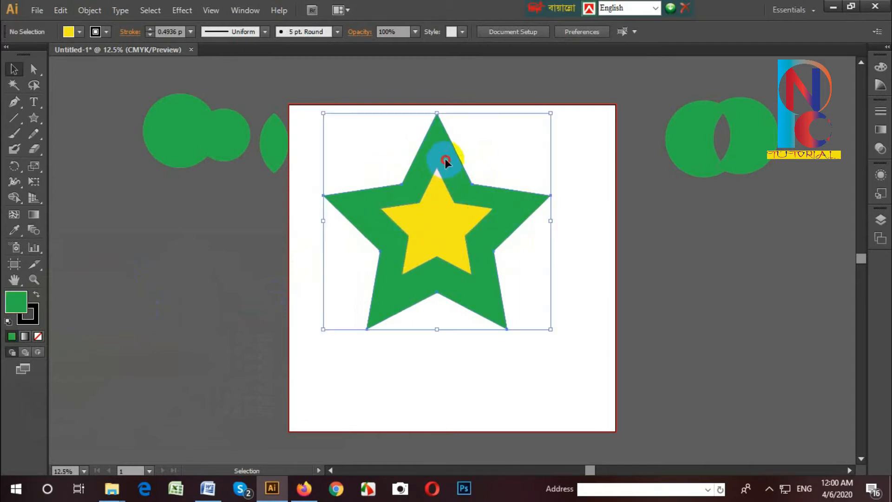
pyautogui.click(603, 247)
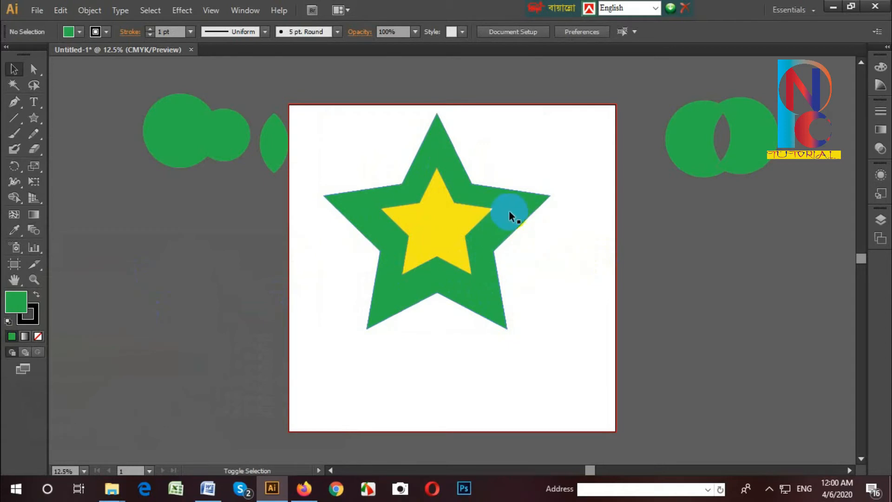
pyautogui.keyDown('shift'); pyautogui.click(509, 210); pyautogui.keyUp('shift')
pyautogui.keyDown('shift'); pyautogui.click(446, 238); pyautogui.keyUp('shift')
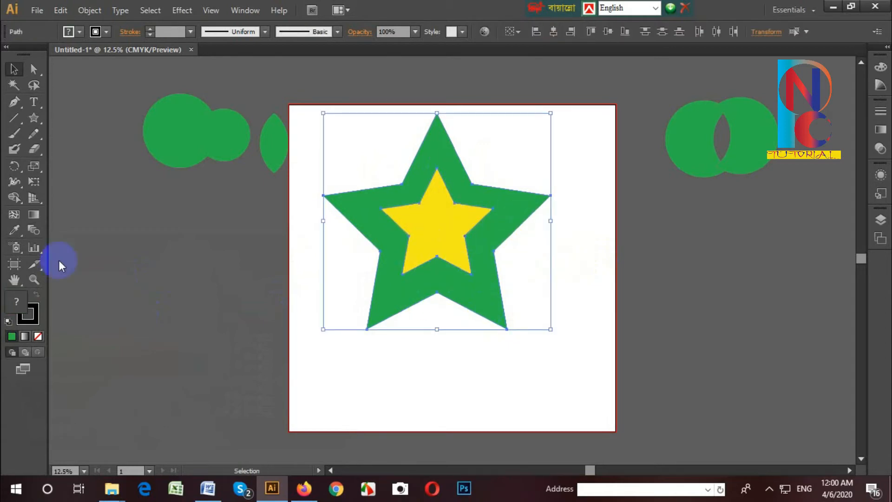
pyautogui.click(15, 198)
pyautogui.click(83, 193)
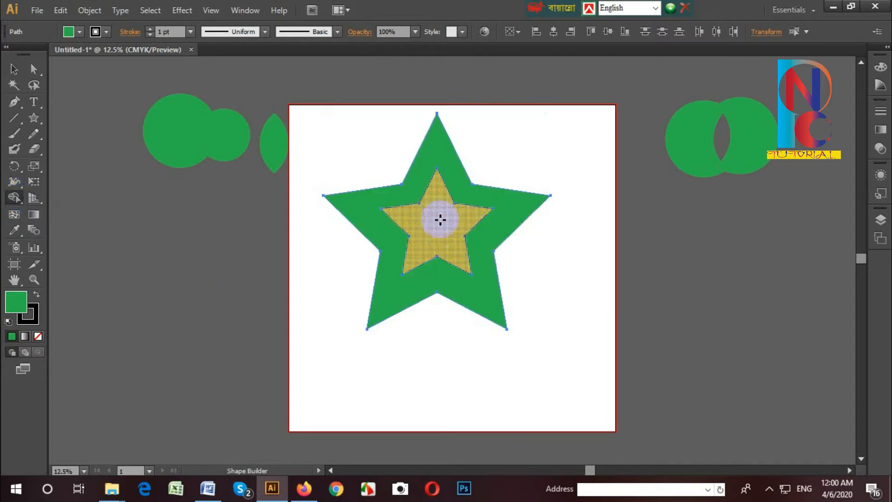
pyautogui.click(434, 223)
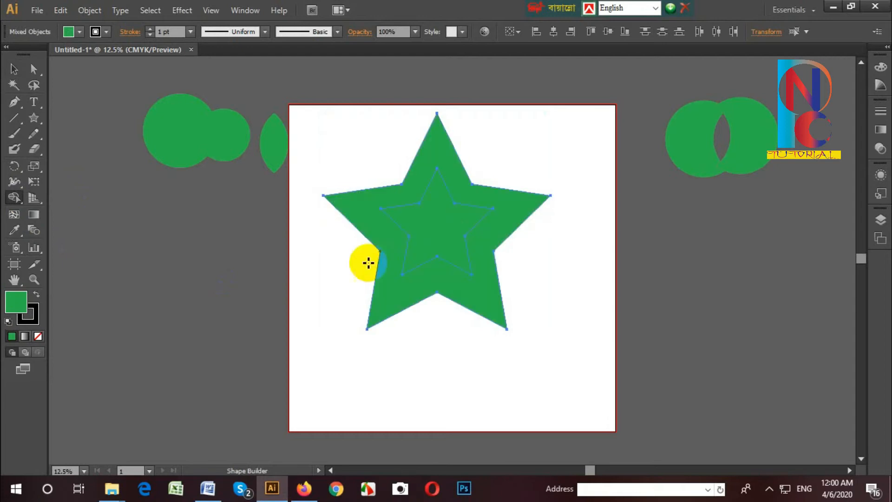
# - Move the extracted inner star off the artboard onto the empty canvas beyond its lower-right side
pyautogui.click(13, 69)
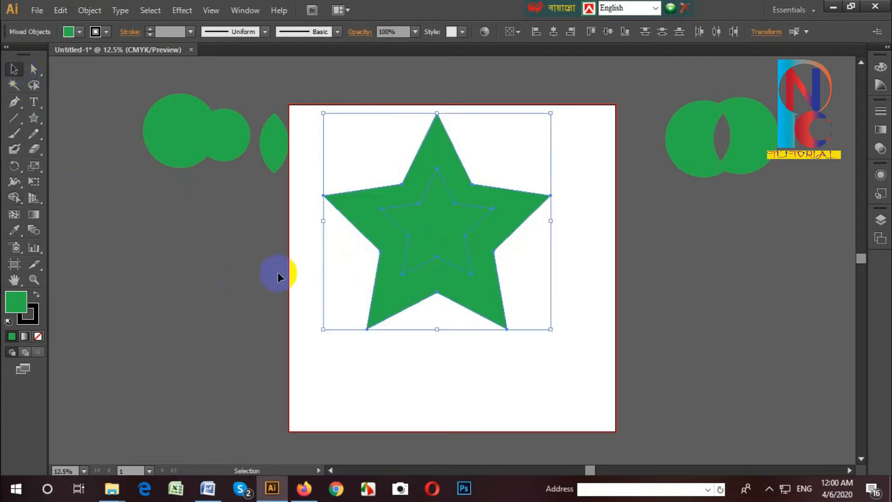
pyautogui.click(598, 245)
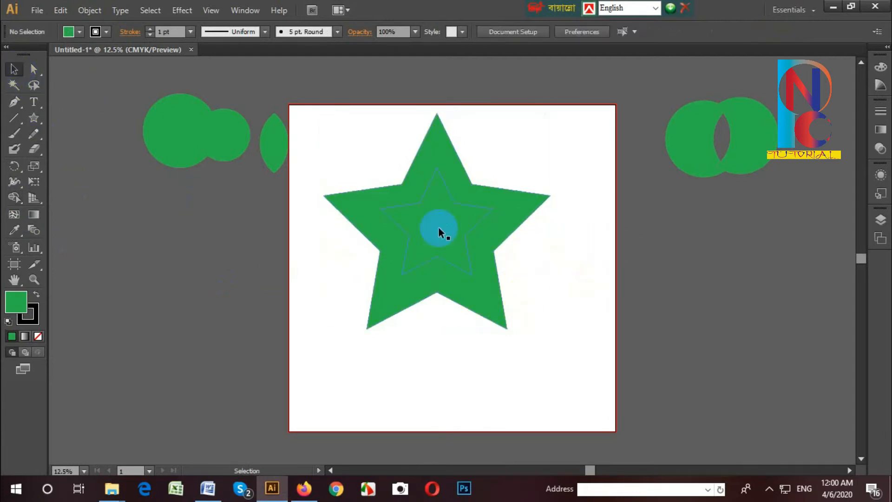
pyautogui.moveTo(439, 227); pyautogui.dragTo(767, 310)
# - Move the hollow outer star off the artboard to its left and scale it down proportionally to sit below the merged circles
pyautogui.moveTo(503, 275); pyautogui.dragTo(186, 131)
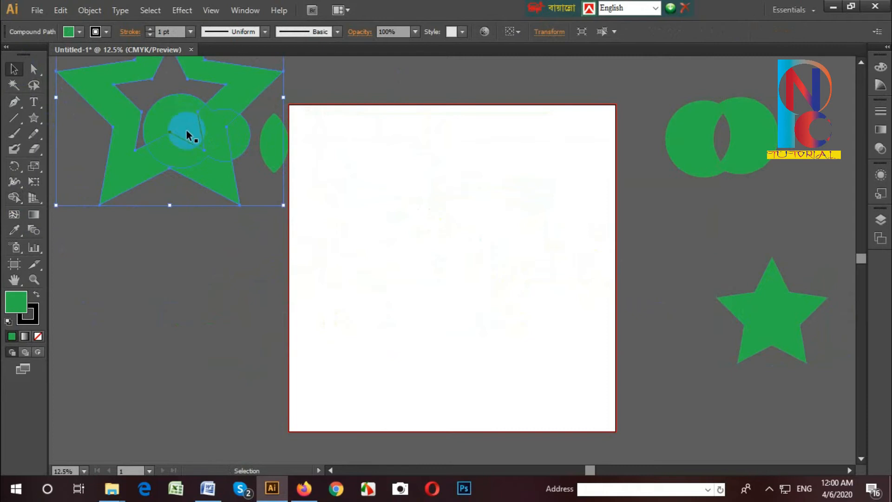
pyautogui.moveTo(212, 175); pyautogui.dragTo(231, 213)
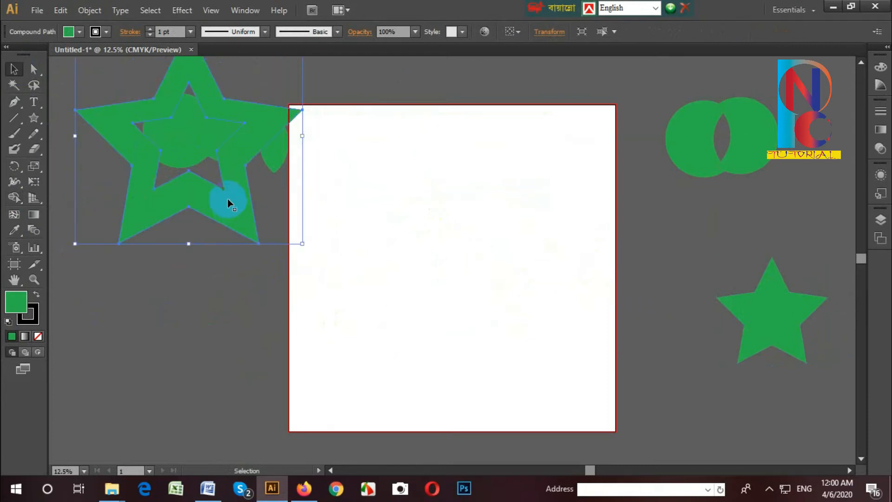
pyautogui.moveTo(228, 172); pyautogui.dragTo(200, 249)
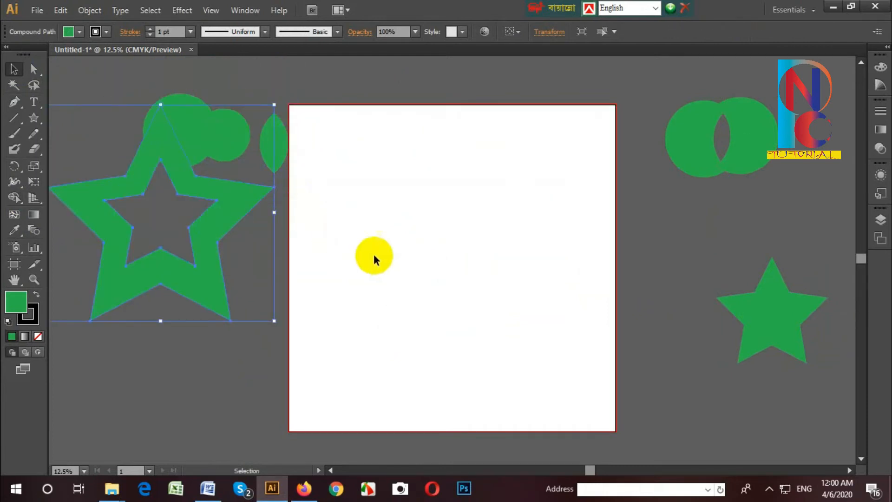
pyautogui.moveTo(274, 105)
pyautogui.mouseDown()
pyautogui.moveTo(224, 195)
pyautogui.moveTo(177, 196)
pyautogui.mouseUp()
pyautogui.moveTo(158, 243)
pyautogui.mouseDown()
pyautogui.moveTo(179, 223)
pyautogui.moveTo(178, 182)
pyautogui.mouseUp()
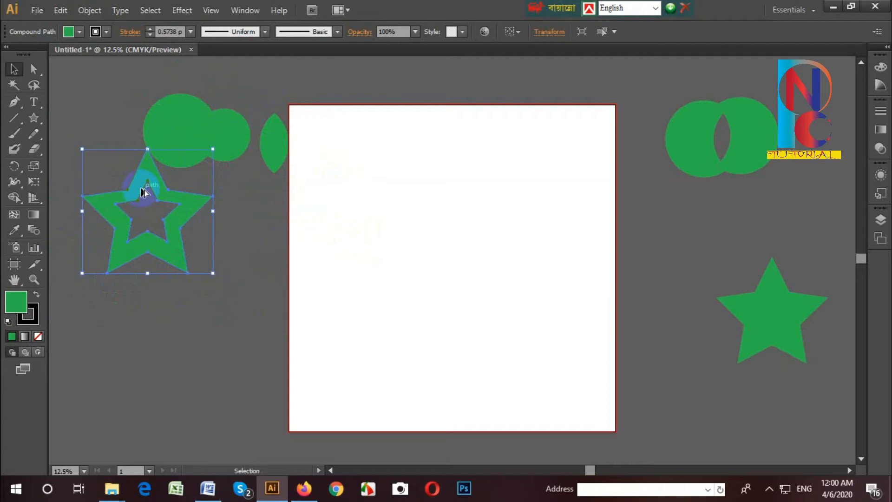
pyautogui.click(513, 282)
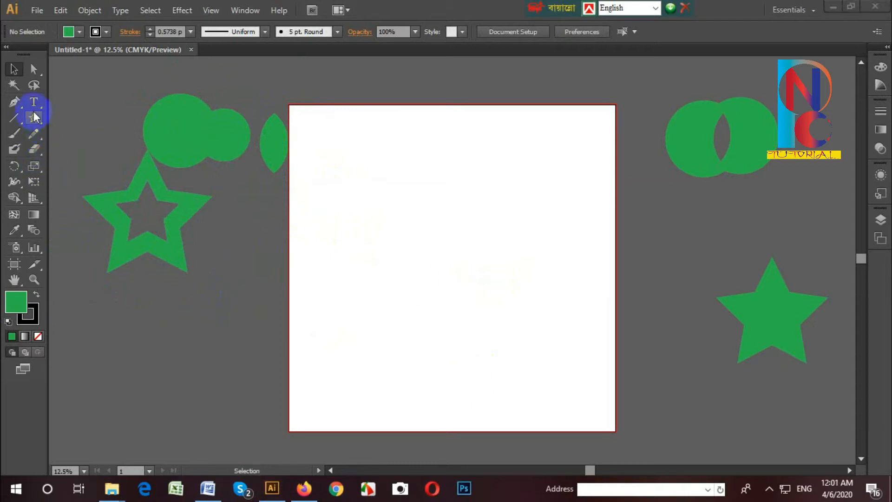
# - Draw a green circle with the Ellipse tool just left of the artboard's center
pyautogui.moveTo(33, 115); pyautogui.dragTo(85, 149)
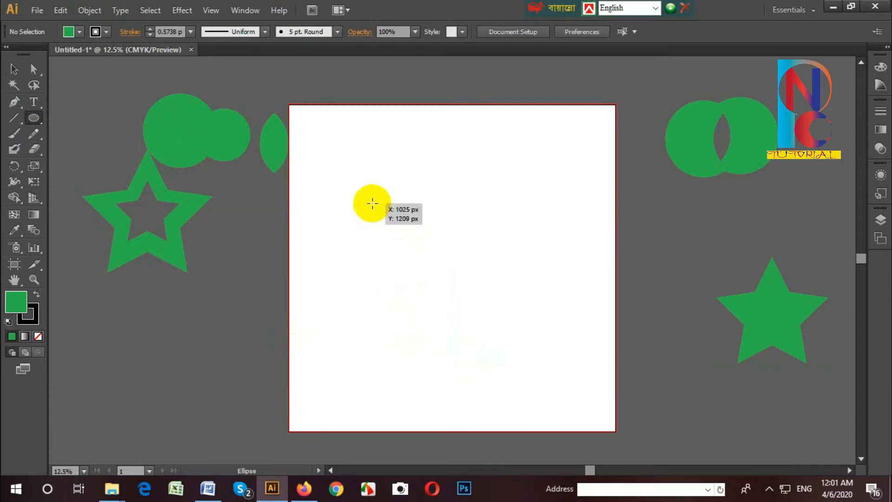
pyautogui.moveTo(361, 211); pyautogui.dragTo(443, 273)
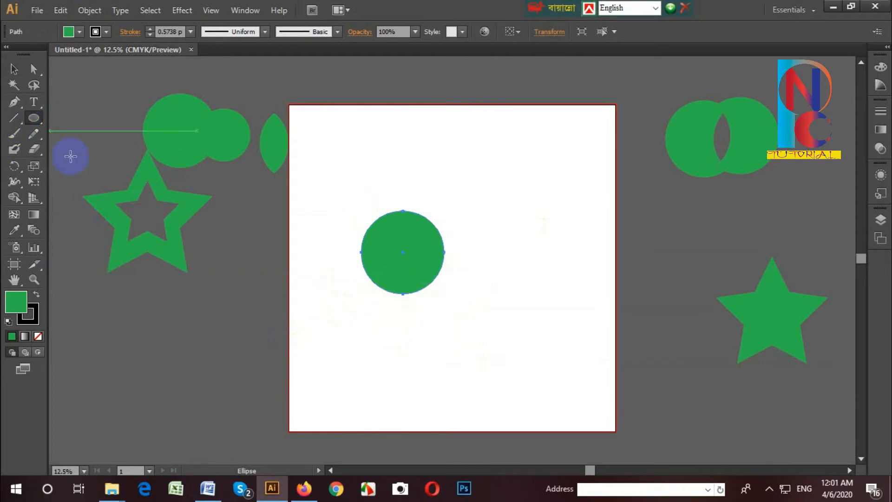
pyautogui.click(13, 70)
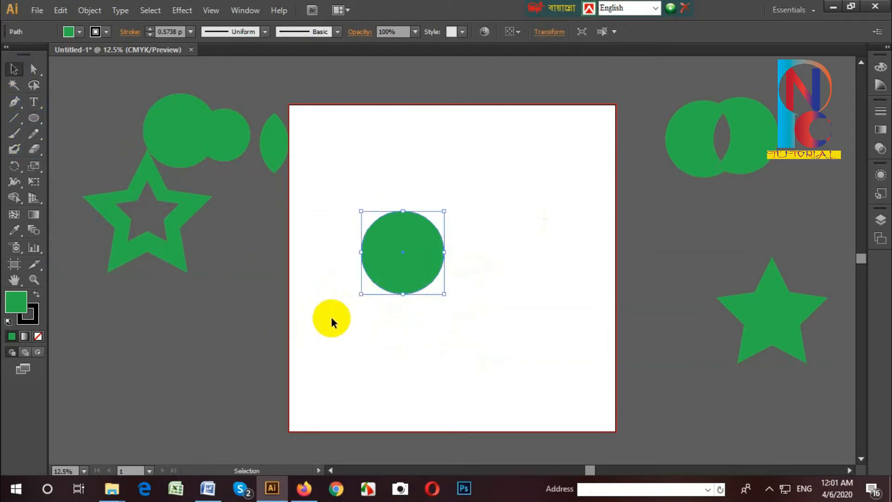
# - Copy the green circle slightly upward so it overlaps the original, and extract the overlap and upper crescent with the Shape Builder tool
pyautogui.moveTo(392, 272); pyautogui.dragTo(403, 233)
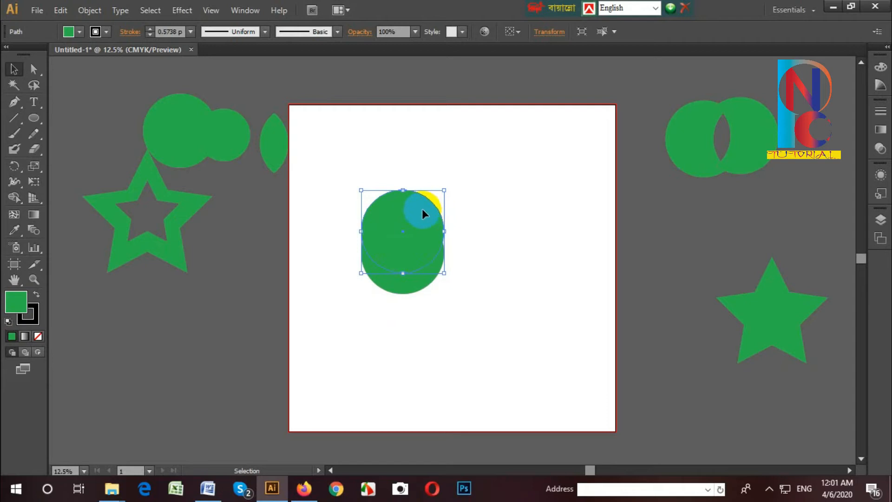
pyautogui.click(509, 192)
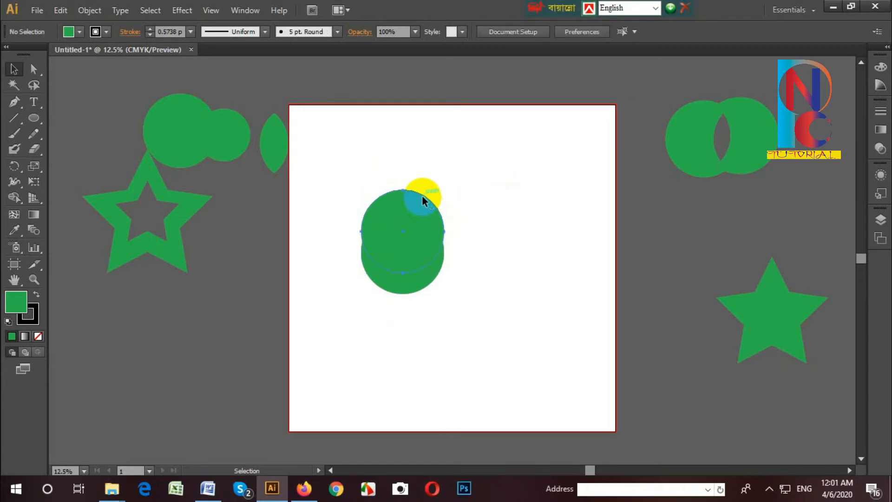
pyautogui.click(422, 196)
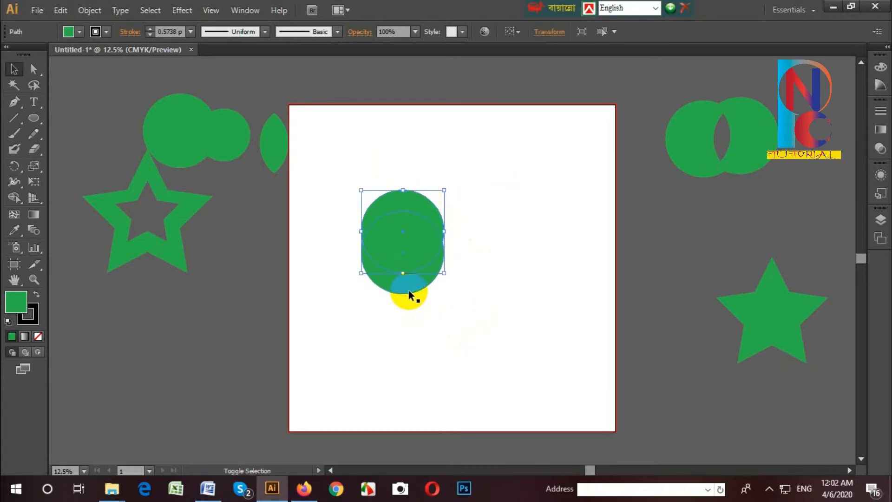
pyautogui.keyDown('shift'); pyautogui.click(409, 290); pyautogui.keyUp('shift')
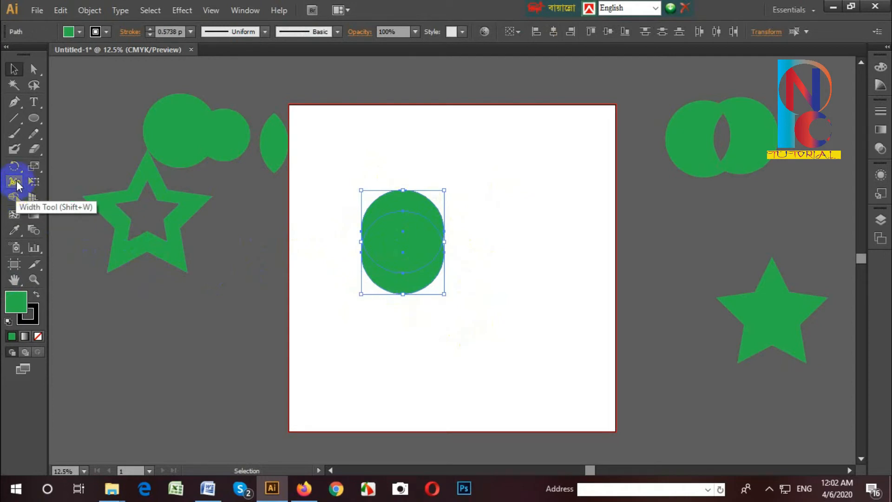
pyautogui.click(14, 197)
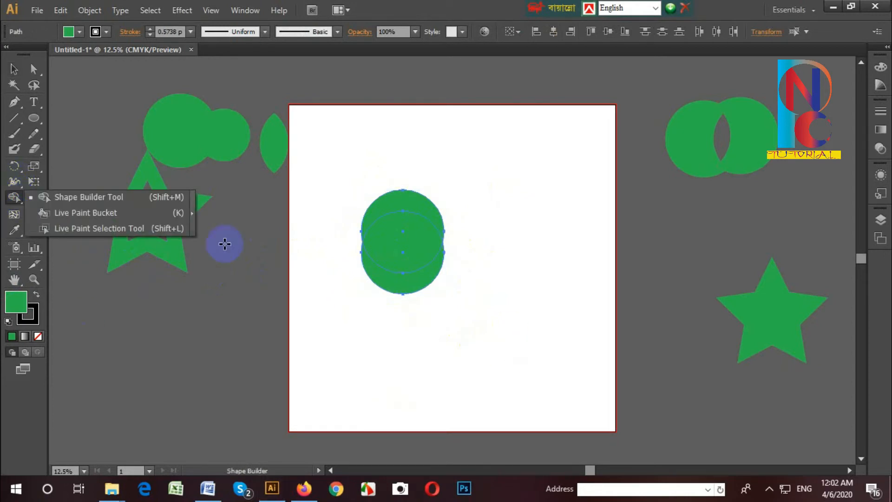
pyautogui.click(120, 197)
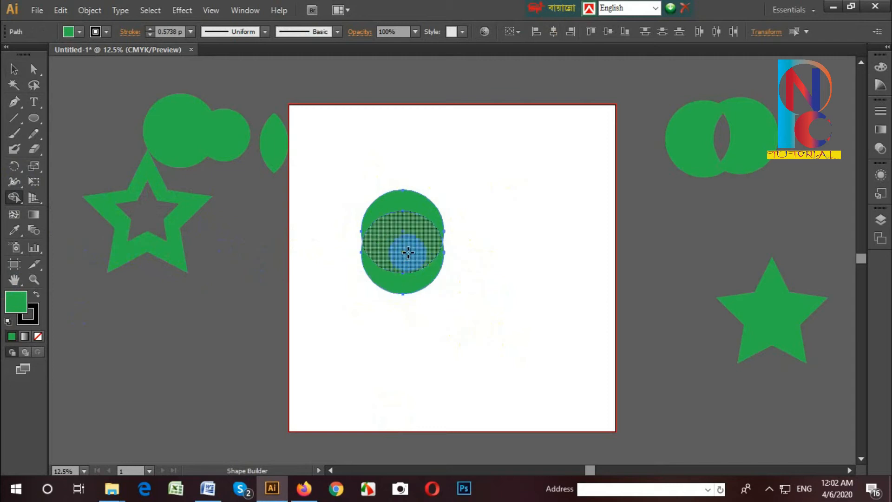
pyautogui.click(404, 206)
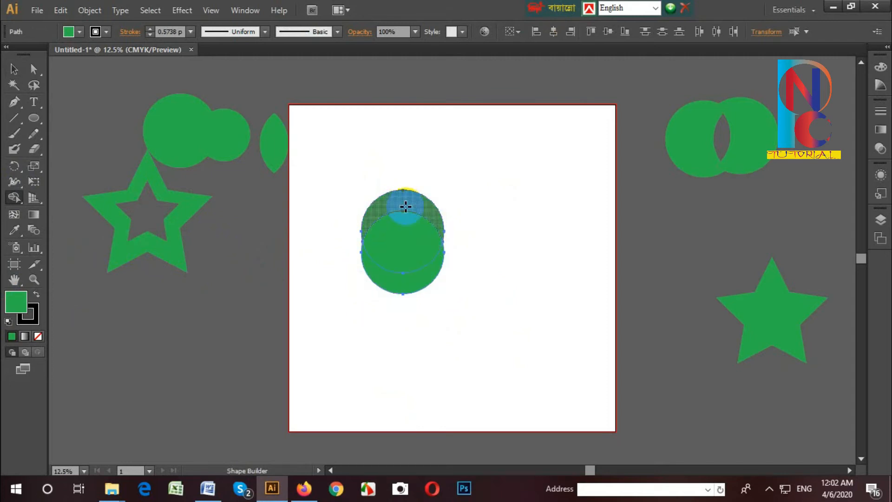
# - Pull the pieces apart, moving the lens-shaped overlap to the upper part of the artboard and the upper crescent to its right
pyautogui.click(14, 69)
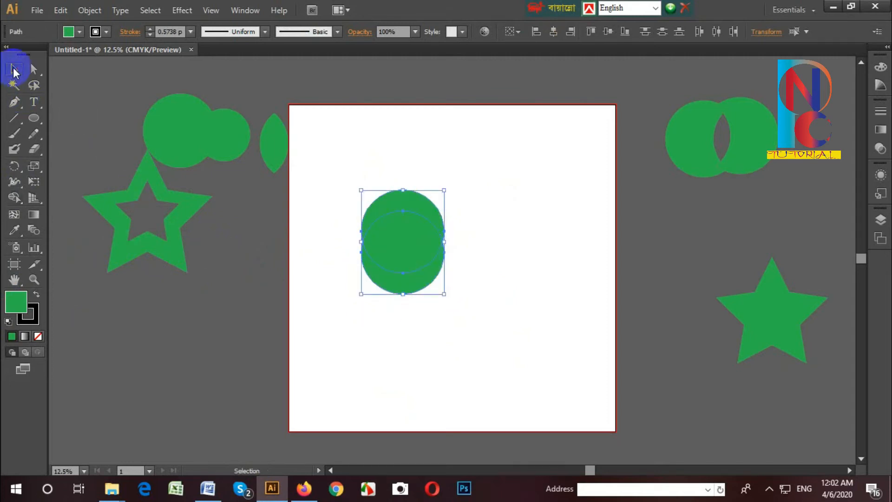
pyautogui.click(515, 266)
pyautogui.moveTo(402, 240); pyautogui.dragTo(411, 157)
pyautogui.moveTo(414, 204); pyautogui.dragTo(494, 153)
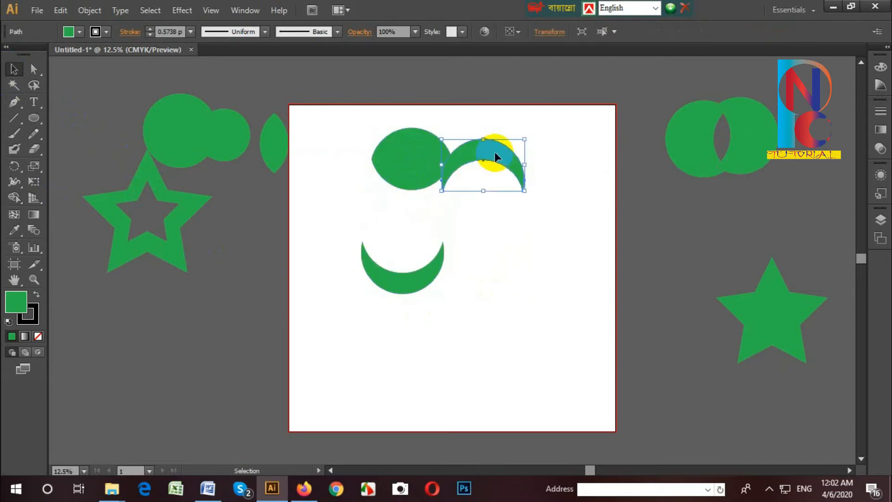
# - Group the paths of the remaining lower crescent and deselect it
pyautogui.click(476, 300)
pyautogui.moveTo(336, 228); pyautogui.dragTo(511, 321)
pyautogui.rightClick(422, 274)
pyautogui.click(469, 143)
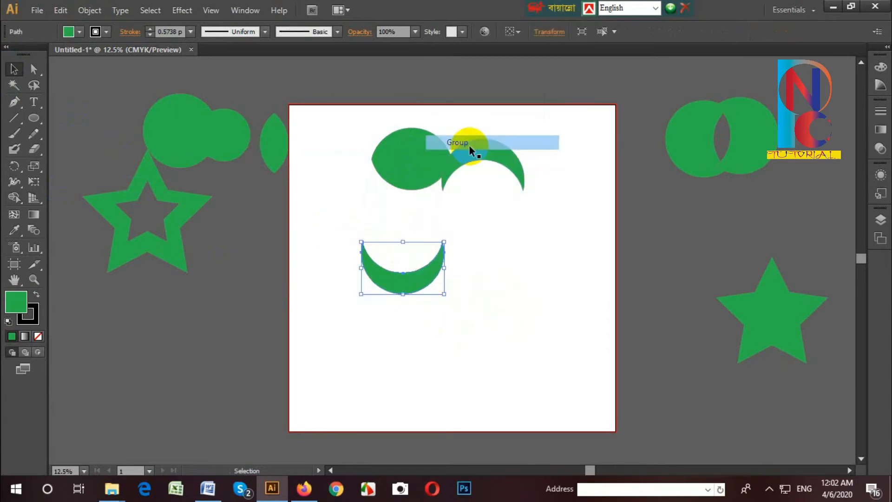
pyautogui.click(408, 295)
pyautogui.click(408, 289)
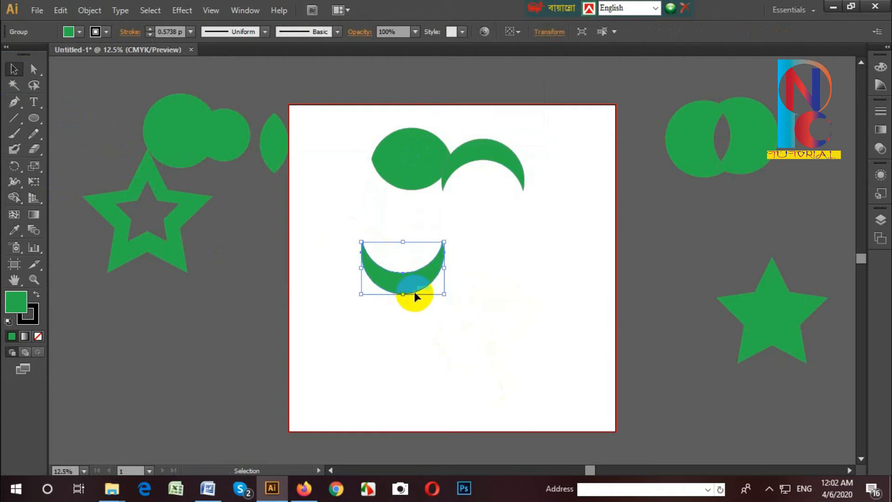
pyautogui.click(466, 266)
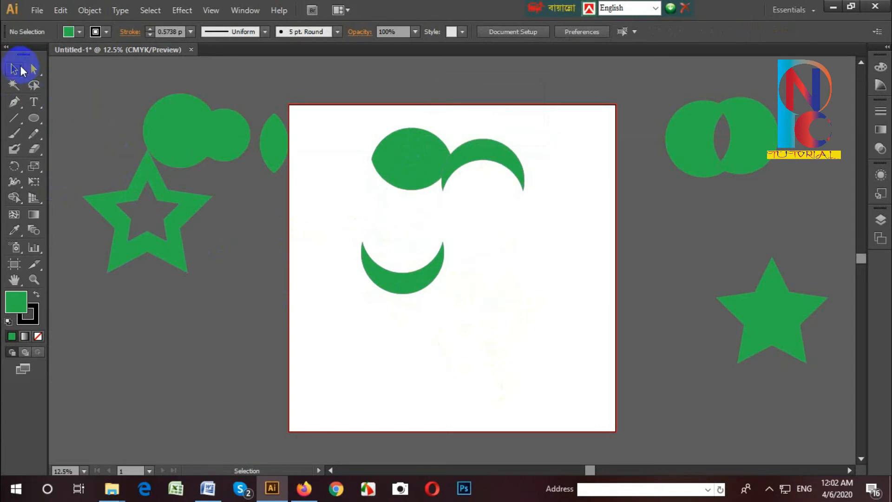
# - Place the lower crescent beneath the upper one to form a ball outline, and flatten the lens shape and center it between them
pyautogui.click(422, 299)
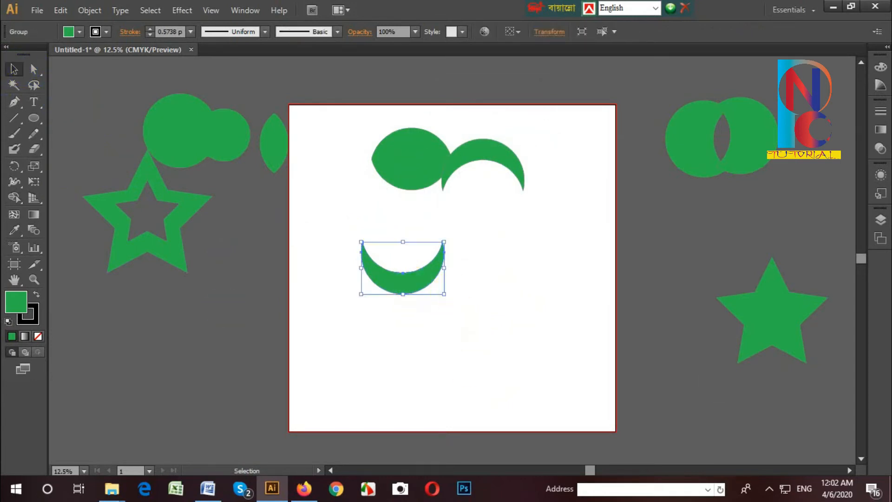
pyautogui.moveTo(395, 291); pyautogui.dragTo(473, 235)
pyautogui.moveTo(403, 163); pyautogui.dragTo(431, 337)
pyautogui.moveTo(441, 297); pyautogui.dragTo(439, 329)
pyautogui.moveTo(444, 345); pyautogui.dragTo(483, 194)
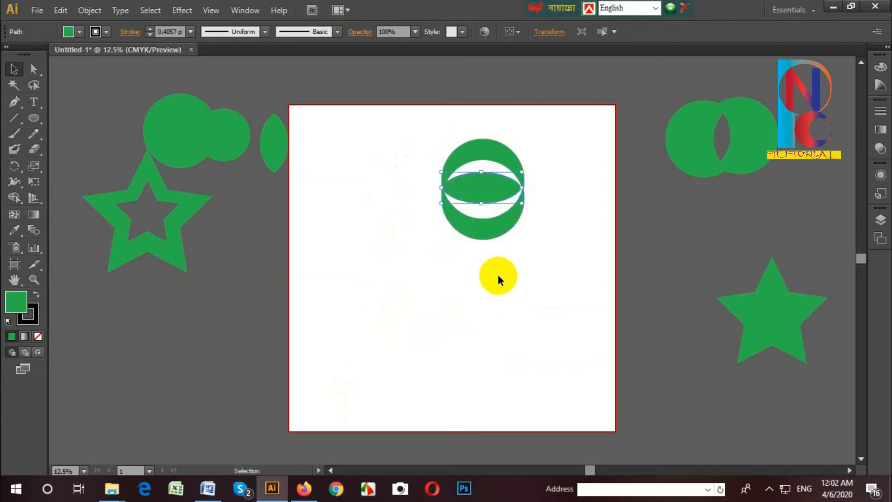
# - Fill the upper crescent with yellow F7F008
pyautogui.click(504, 282)
pyautogui.click(500, 157)
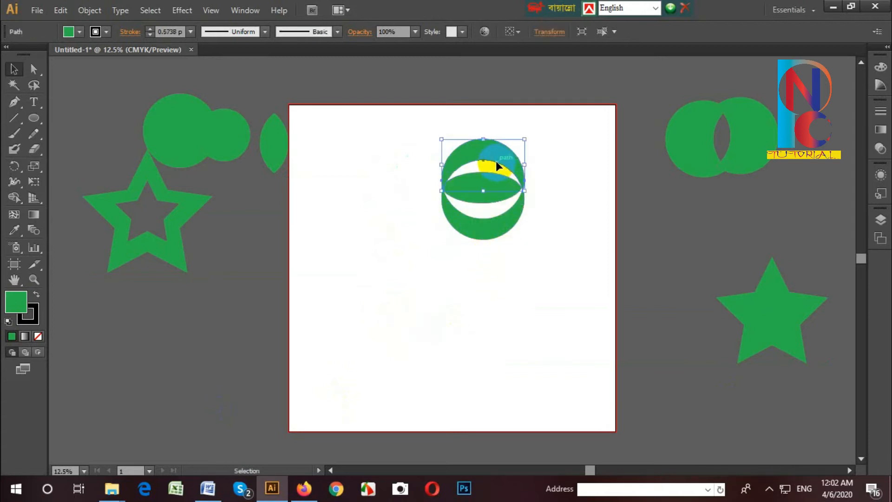
pyautogui.doubleClick(17, 302)
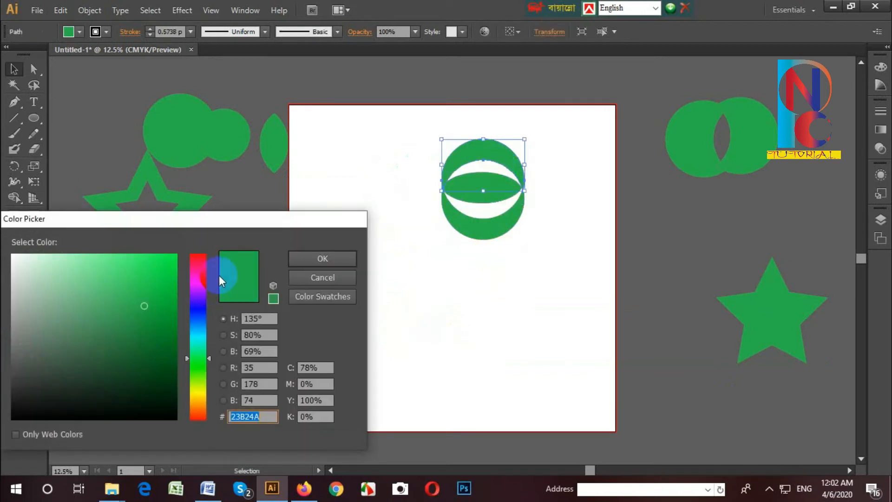
pyautogui.click(203, 393)
pyautogui.click(173, 258)
pyautogui.click(322, 258)
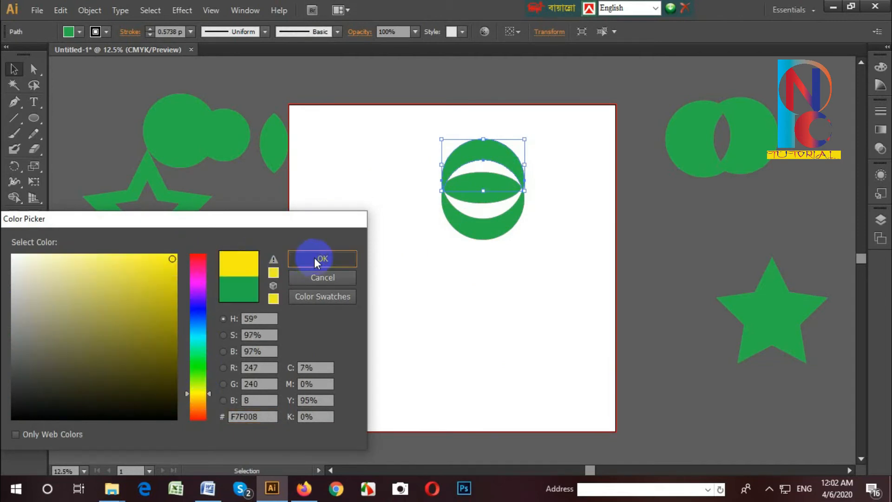
pyautogui.moveTo(476, 200); pyautogui.dragTo(481, 196)
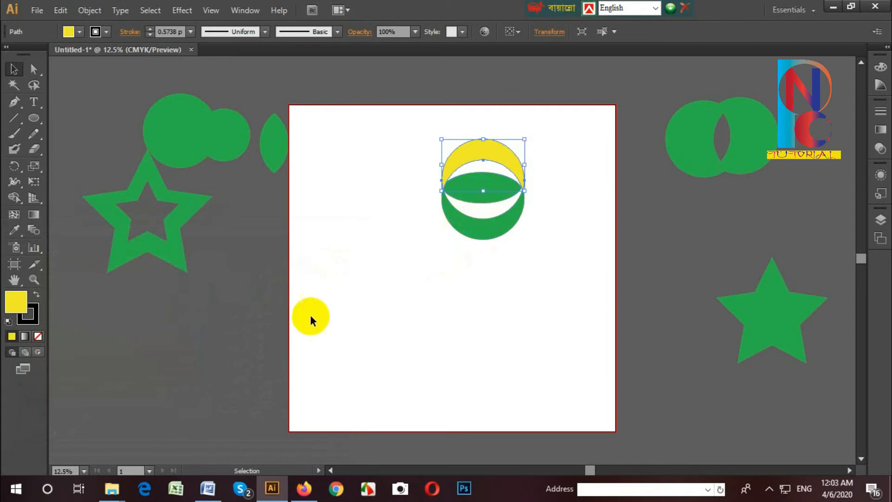
# - Fill the lower crescent with yellow-green C2EA18
pyautogui.click(503, 218)
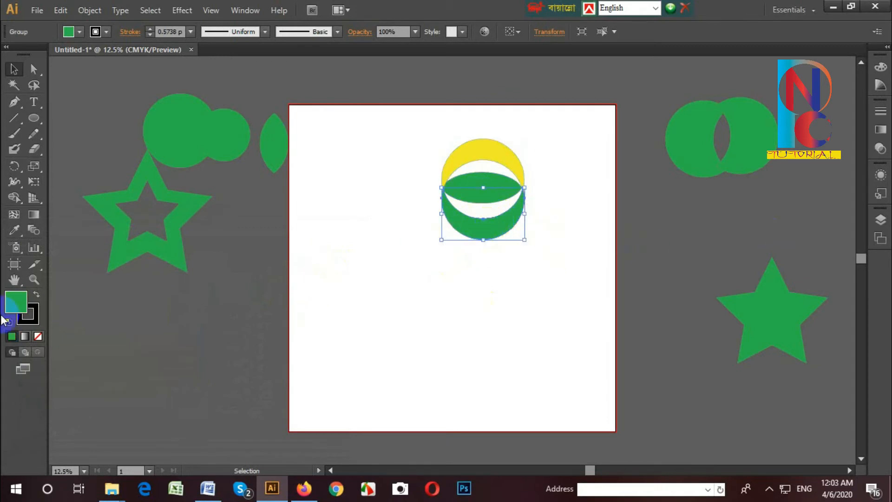
pyautogui.doubleClick(14, 302)
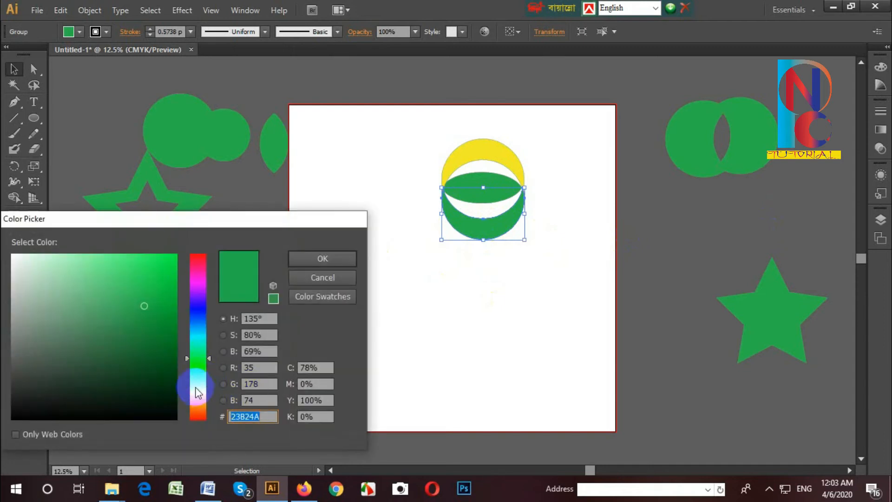
pyautogui.click(197, 386)
pyautogui.click(161, 267)
pyautogui.click(319, 259)
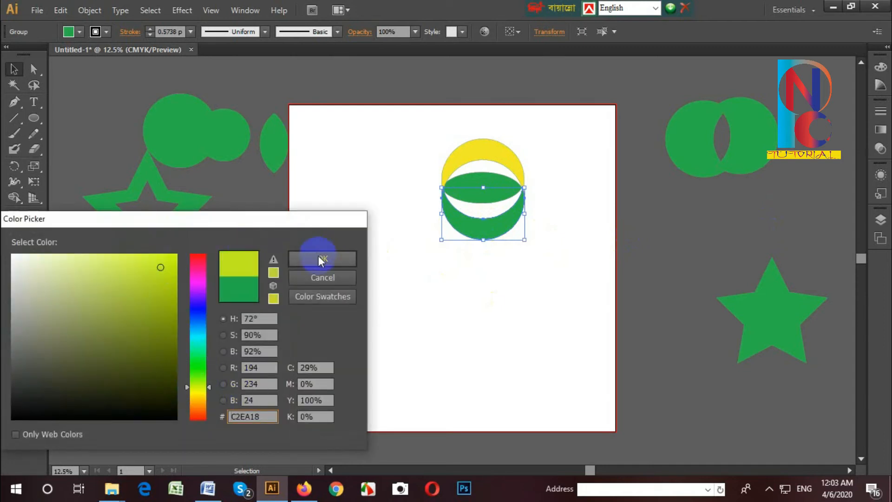
# - Fill the lens shape between the crescents with orange F49B0C
pyautogui.click(495, 191)
pyautogui.doubleClick(19, 299)
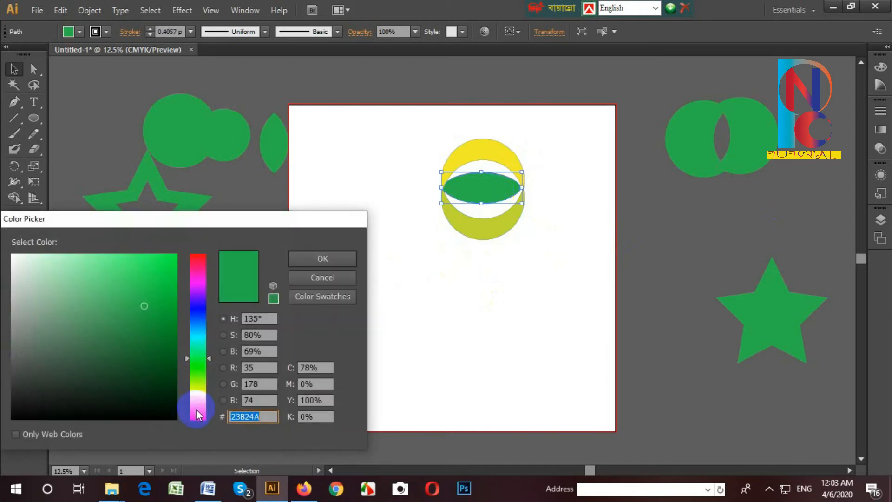
pyautogui.click(197, 403)
pyautogui.click(170, 260)
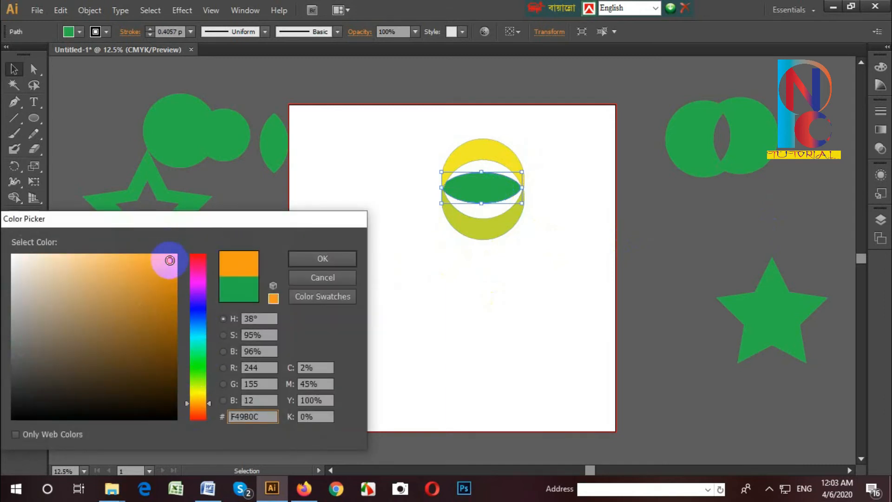
pyautogui.click(313, 258)
# - Group the three colored pieces and move the group off the artboard to below the hollow star
pyautogui.click(428, 135)
pyautogui.moveTo(412, 130); pyautogui.dragTo(533, 256)
pyautogui.rightClick(445, 173)
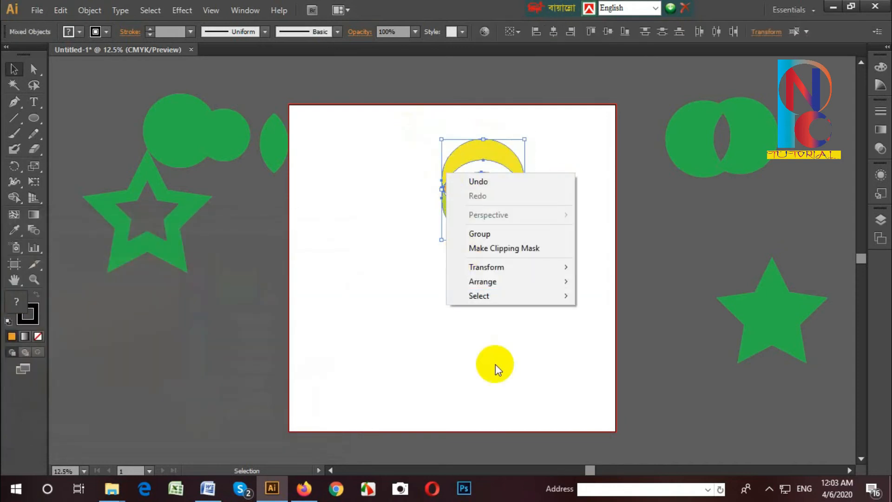
pyautogui.click(486, 241)
pyautogui.moveTo(510, 215); pyautogui.dragTo(139, 359)
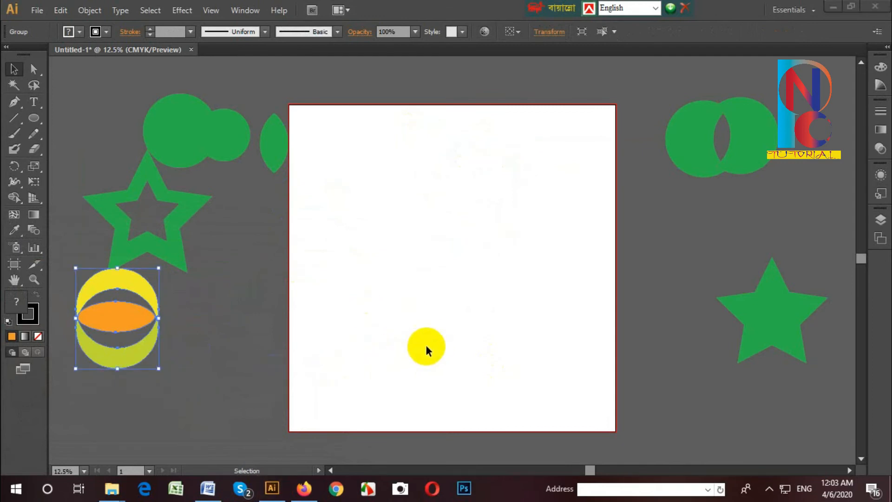
# - Switch to the Word document, highlight the "Create mode shape" entry in the list of Shape Builder functions, and return to Illustrator
pyautogui.click(207, 489)
pyautogui.moveTo(225, 180)
pyautogui.mouseDown()
pyautogui.moveTo(293, 180)
pyautogui.moveTo(377, 224)
pyautogui.moveTo(319, 252)
pyautogui.moveTo(235, 257)
pyautogui.mouseUp()
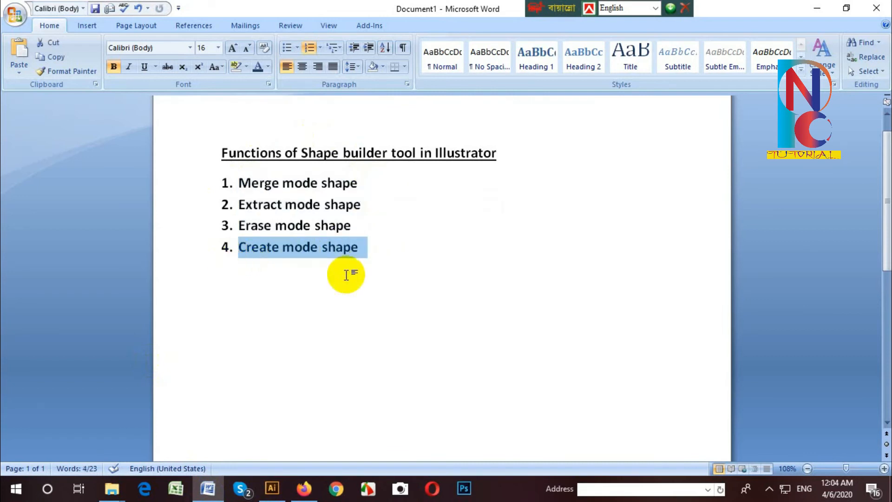
pyautogui.click(353, 281)
pyautogui.click(272, 488)
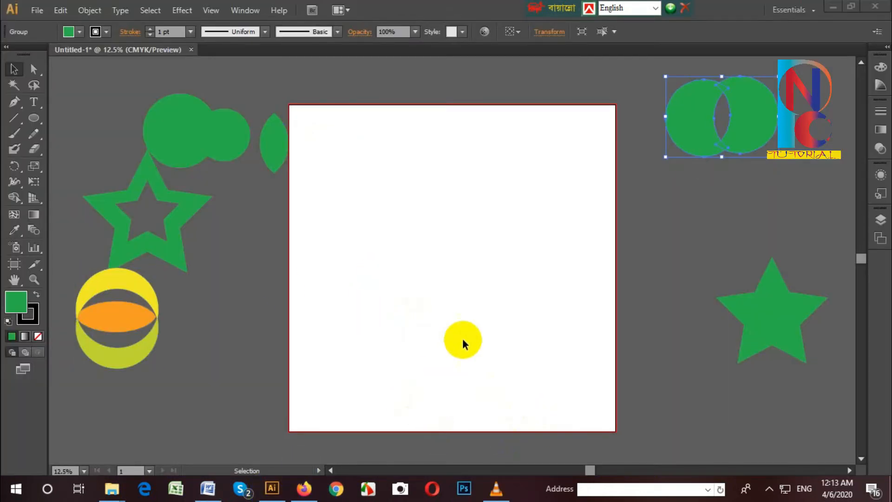
# - Draw a small green circle with the Ellipse tool in the upper-left part of the artboard and select it
pyautogui.click(42, 120)
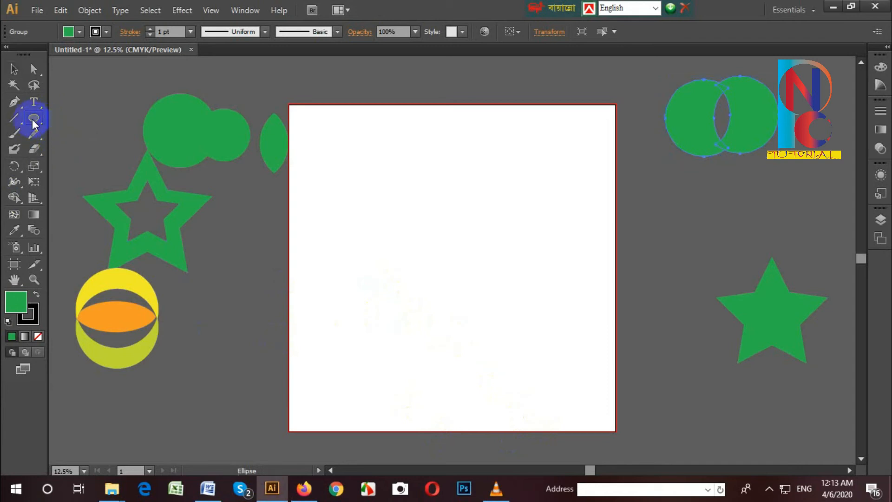
pyautogui.moveTo(32, 122); pyautogui.dragTo(83, 148)
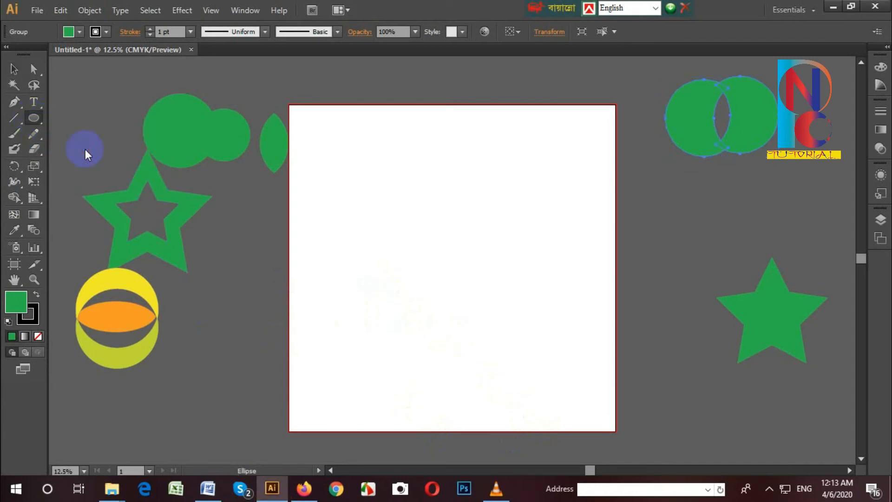
pyautogui.moveTo(360, 177); pyautogui.dragTo(415, 228)
pyautogui.click(14, 70)
pyautogui.click(380, 215)
pyautogui.moveTo(380, 212); pyautogui.dragTo(386, 204)
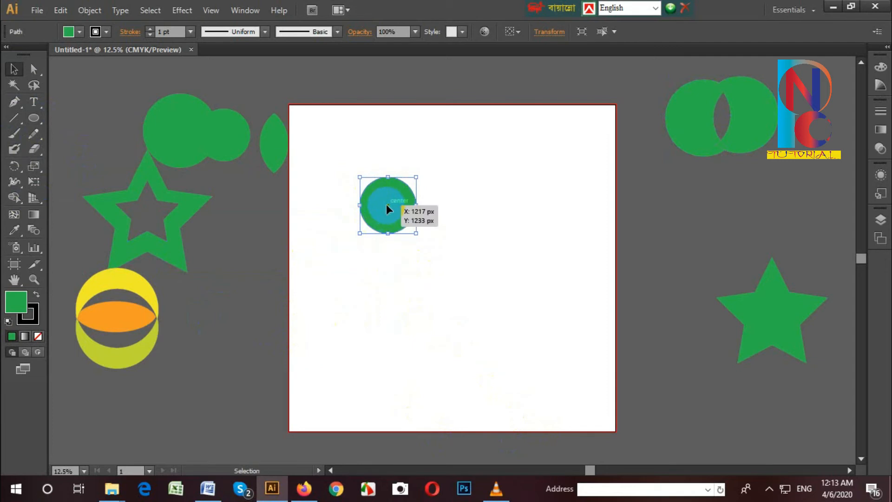
# - Copy the circle to the right edge to edge, and copy the pair 688 px straight down to form a two-by-two block
pyautogui.moveTo(387, 204); pyautogui.dragTo(444, 205)
pyautogui.click(474, 243)
pyautogui.moveTo(357, 181); pyautogui.dragTo(472, 223)
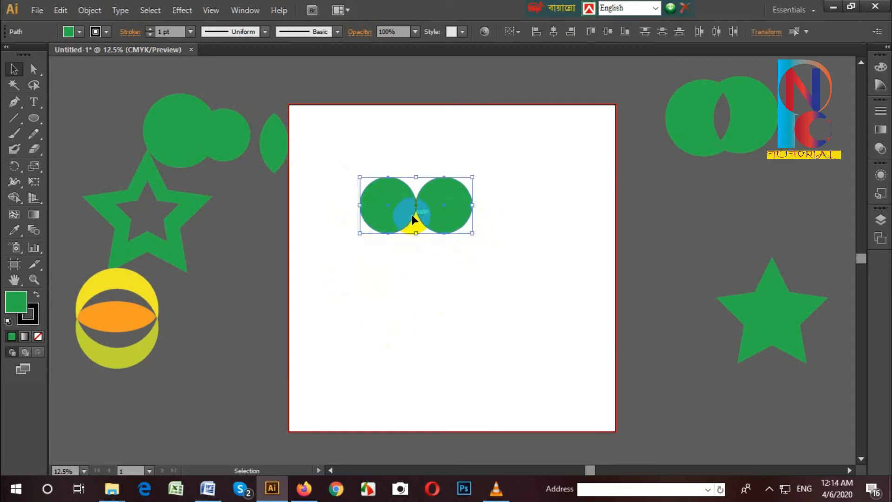
pyautogui.moveTo(417, 209); pyautogui.dragTo(416, 263)
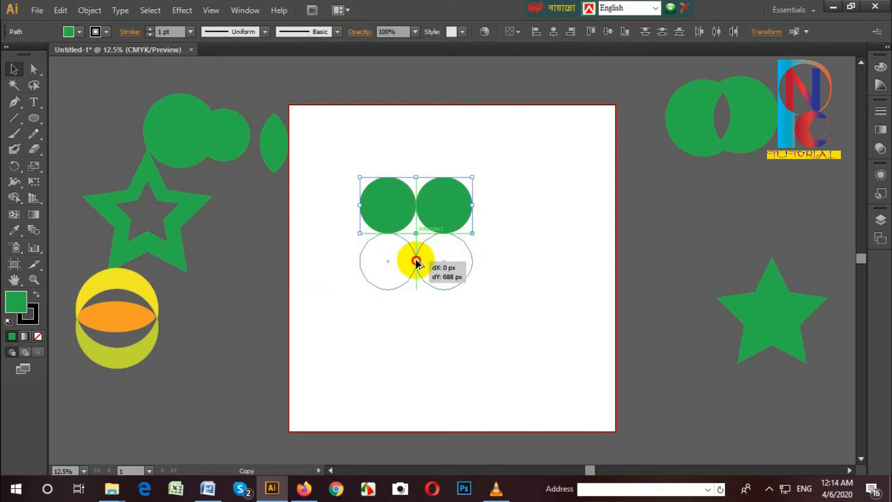
pyautogui.moveTo(416, 262); pyautogui.dragTo(416, 263)
pyautogui.click(516, 254)
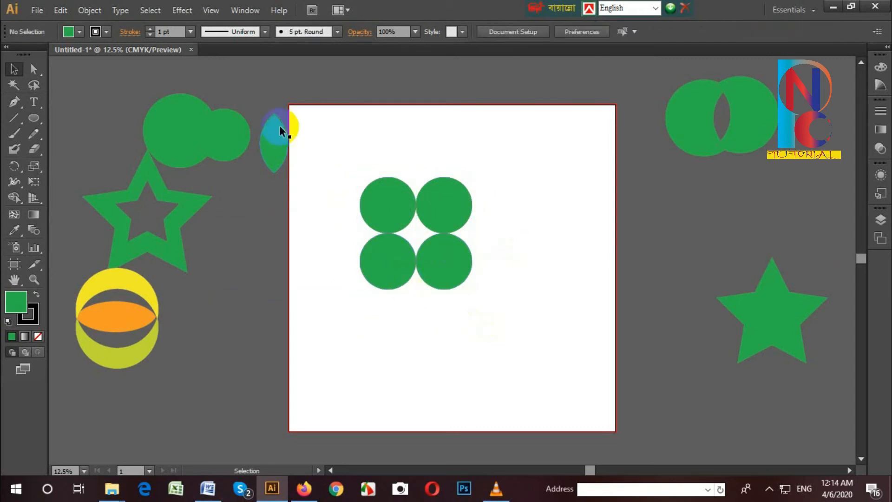
# - Select all four circles and turn the gap between them into its own shape with the Shape Builder tool
pyautogui.moveTo(341, 161); pyautogui.dragTo(530, 331)
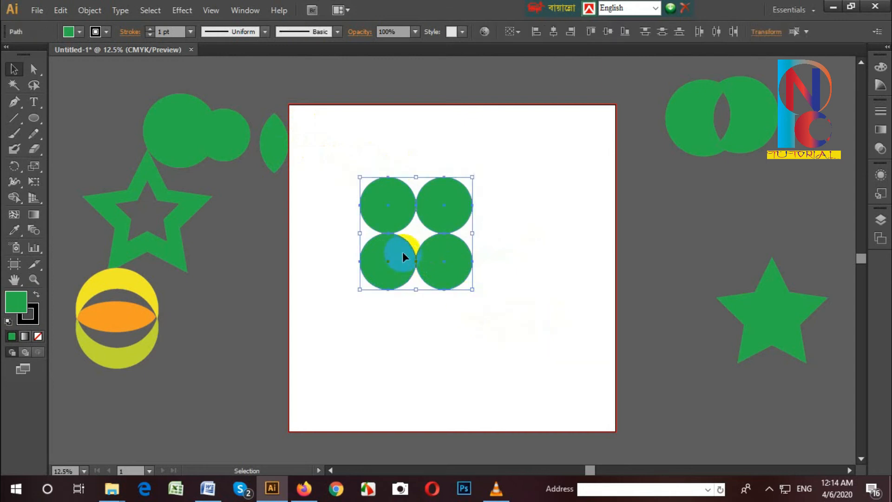
pyautogui.moveTo(15, 198); pyautogui.dragTo(70, 198)
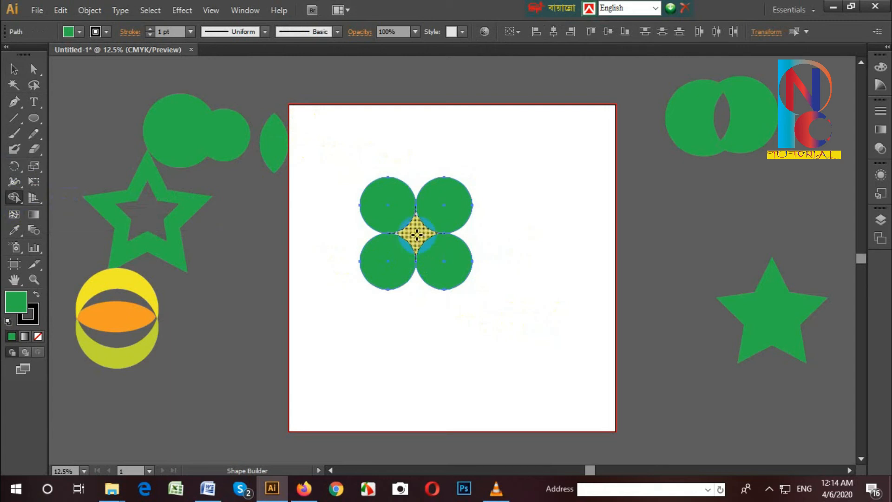
pyautogui.click(417, 235)
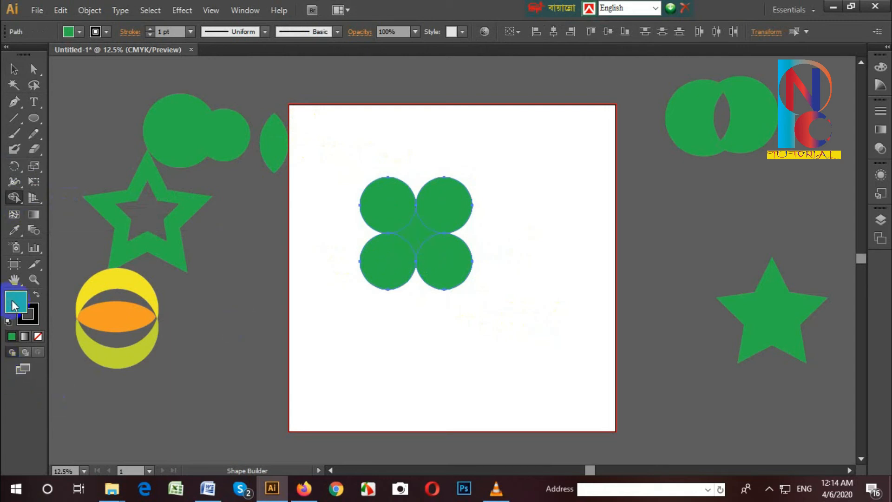
# - Set the fill to red (#F20C49), recolor the shape between the circles with the Shape Builder tool, and deselect everything
pyautogui.doubleClick(15, 306)
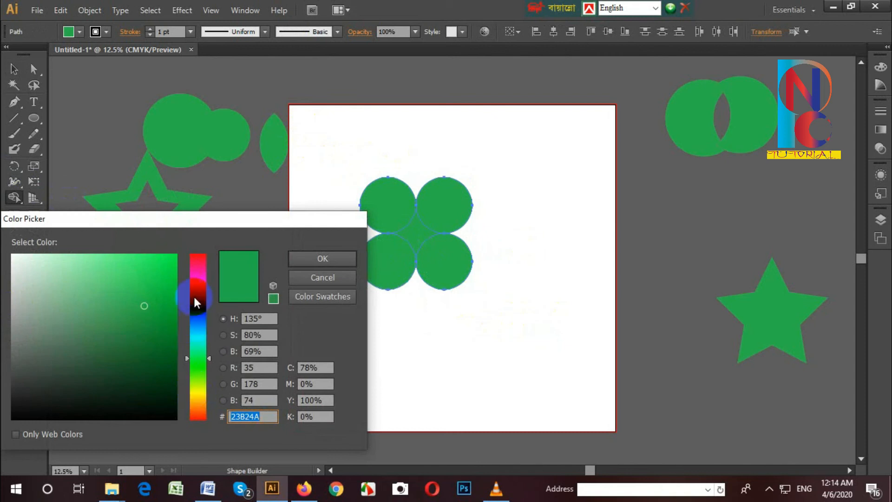
pyautogui.click(198, 265)
pyautogui.click(168, 264)
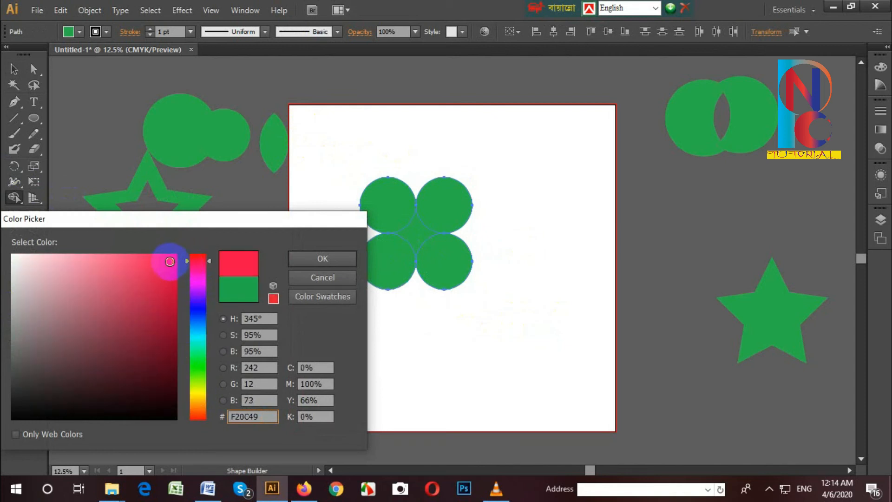
pyautogui.click(317, 258)
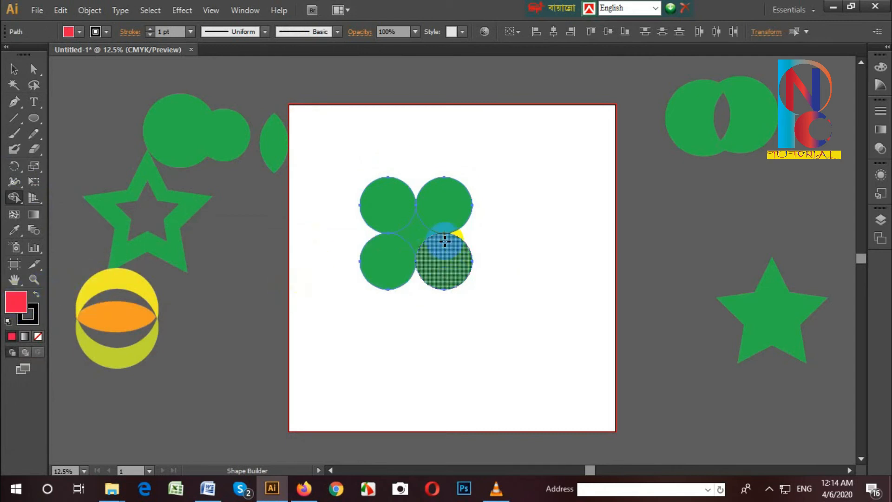
pyautogui.click(414, 236)
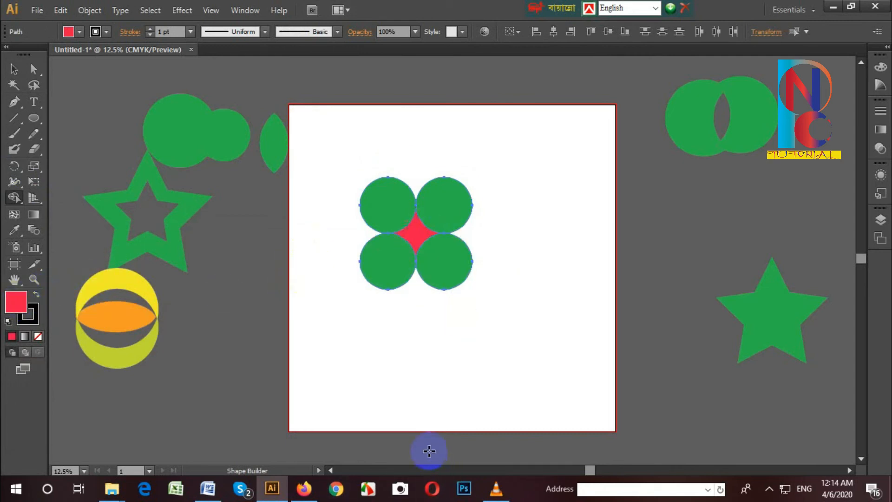
pyautogui.click(15, 71)
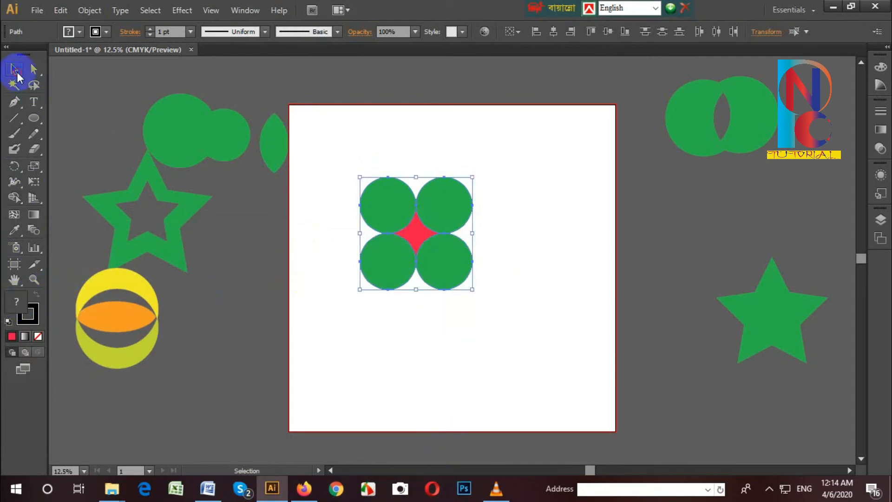
pyautogui.click(584, 267)
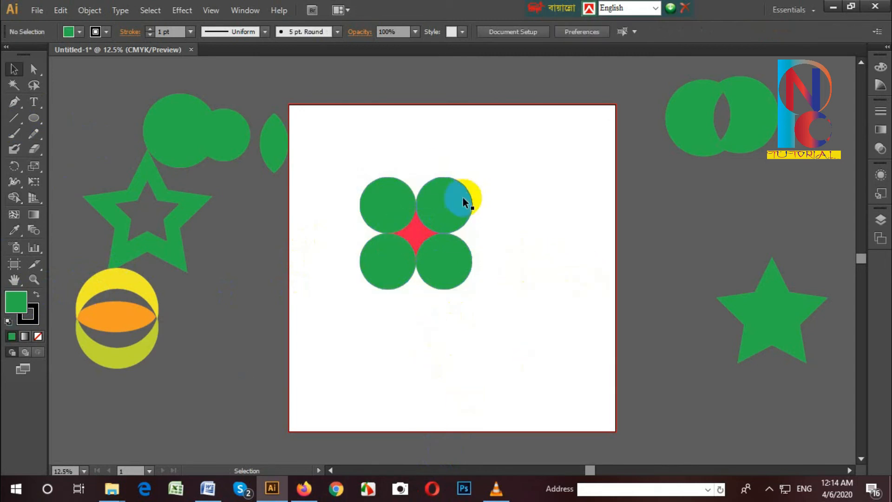
# - Delete the green circles surrounding the red four-pointed shape one at a time
pyautogui.click(460, 203)
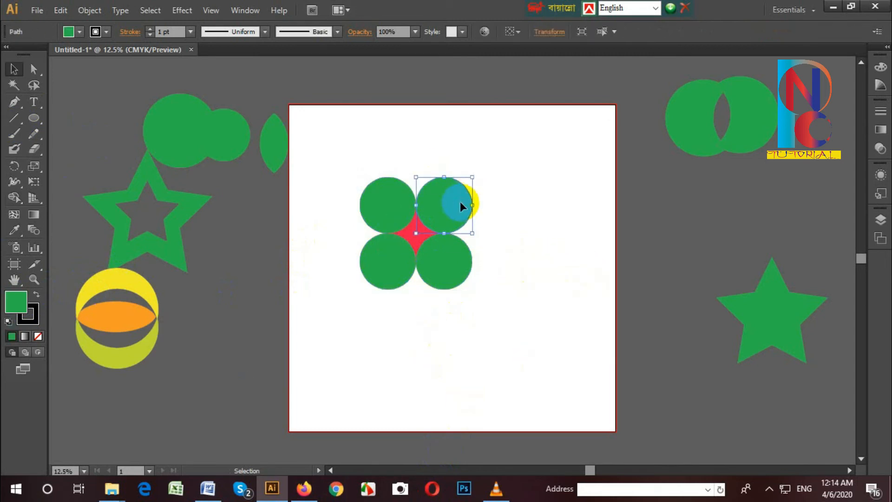
pyautogui.press('Delete')
pyautogui.click(448, 258)
pyautogui.press('Delete')
pyautogui.click(408, 270)
pyautogui.press('Delete')
# - Group the remaining red four-pointed shape and move it off the artboard to below the two overlapping green circles
pyautogui.moveTo(377, 182); pyautogui.dragTo(460, 279)
pyautogui.rightClick(409, 235)
pyautogui.click(448, 312)
pyautogui.moveTo(420, 251); pyautogui.dragTo(682, 236)
pyautogui.moveTo(663, 204); pyautogui.dragTo(687, 196)
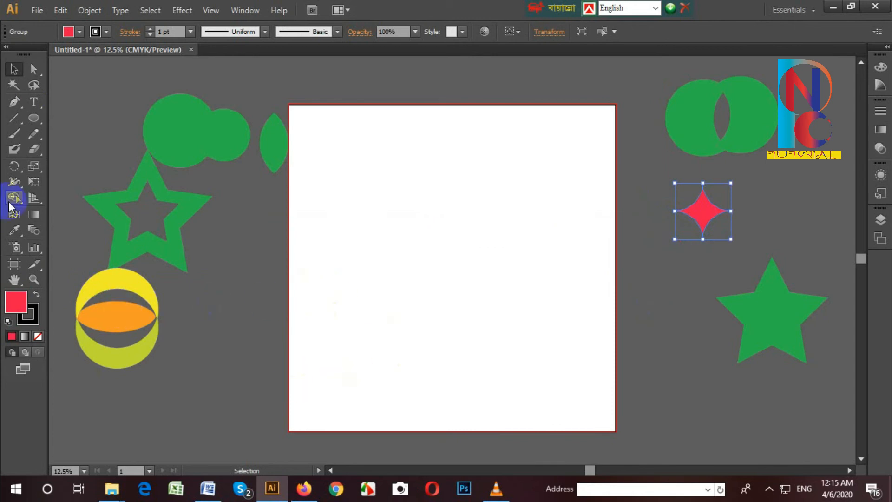
# - Draw a tall red ellipse with the Ellipse tool on the artboard and shift it slightly up and to the right
pyautogui.click(37, 119)
pyautogui.moveTo(37, 120); pyautogui.dragTo(93, 149)
pyautogui.moveTo(367, 195); pyautogui.dragTo(450, 300)
pyautogui.click(16, 70)
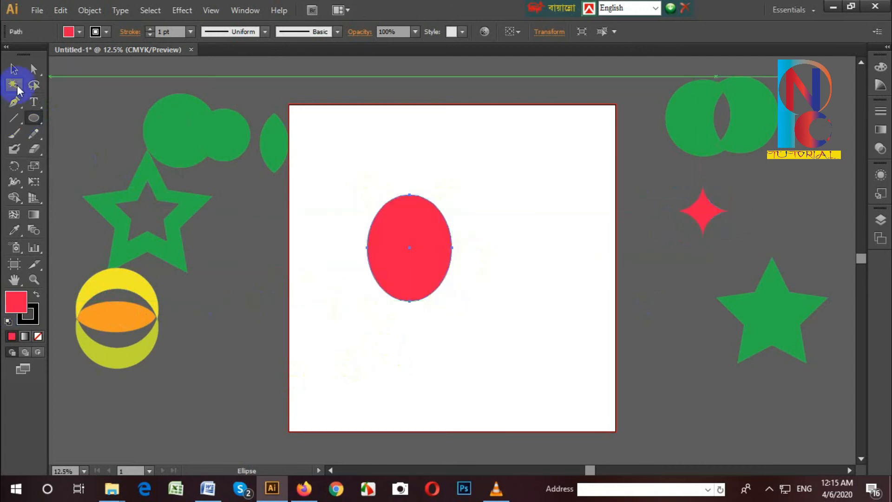
pyautogui.click(85, 222)
pyautogui.moveTo(400, 233); pyautogui.dragTo(459, 215)
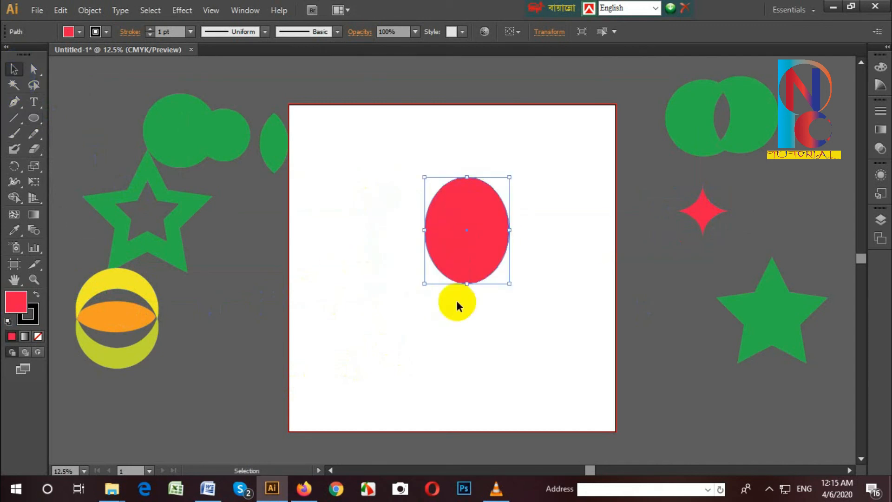
# - Add the letter "A" as text above and to the left of the red ellipse
pyautogui.click(44, 73)
pyautogui.click(37, 107)
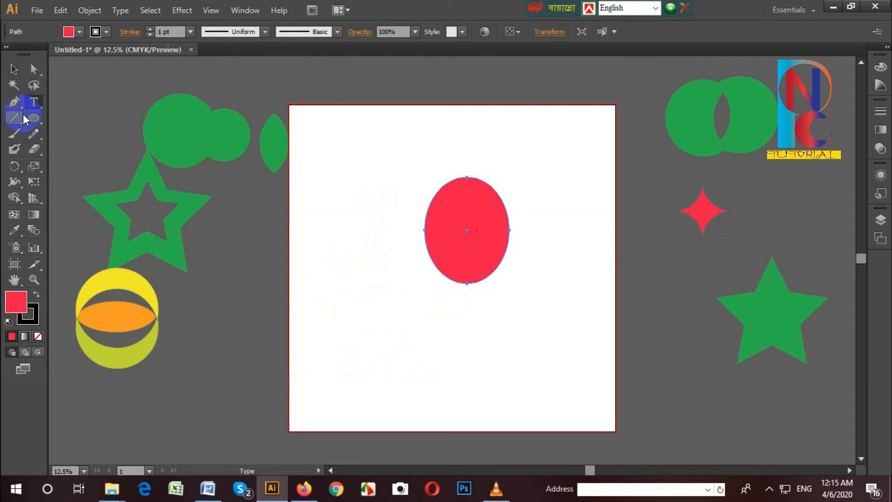
pyautogui.click(381, 164)
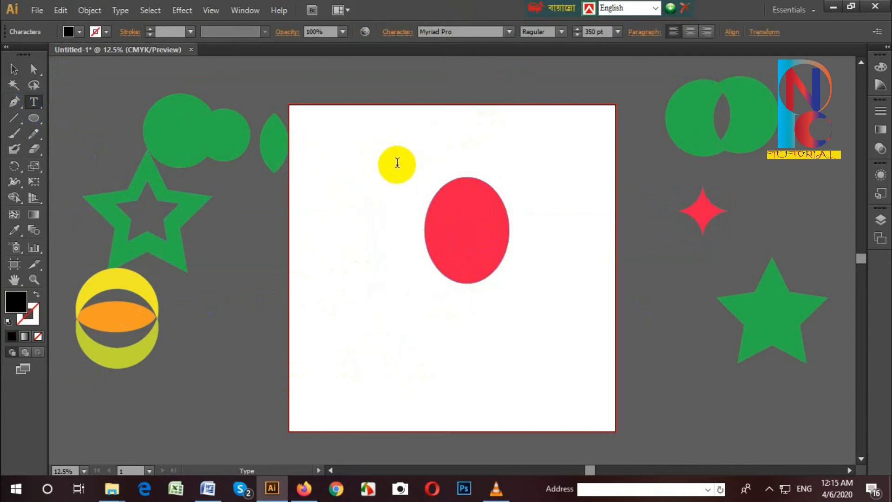
pyautogui.write('A')
pyautogui.moveTo(398, 158); pyautogui.dragTo(356, 162)
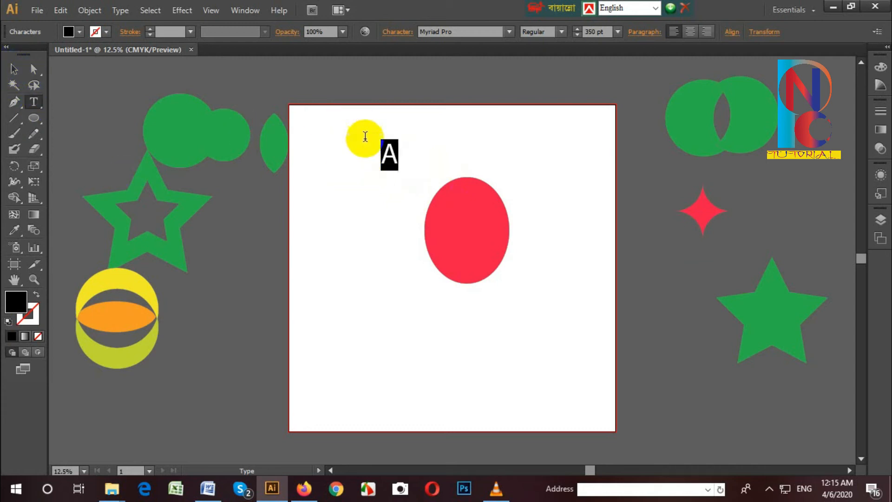
# - Convert the letter A to outlines
pyautogui.click(34, 69)
pyautogui.rightClick(389, 156)
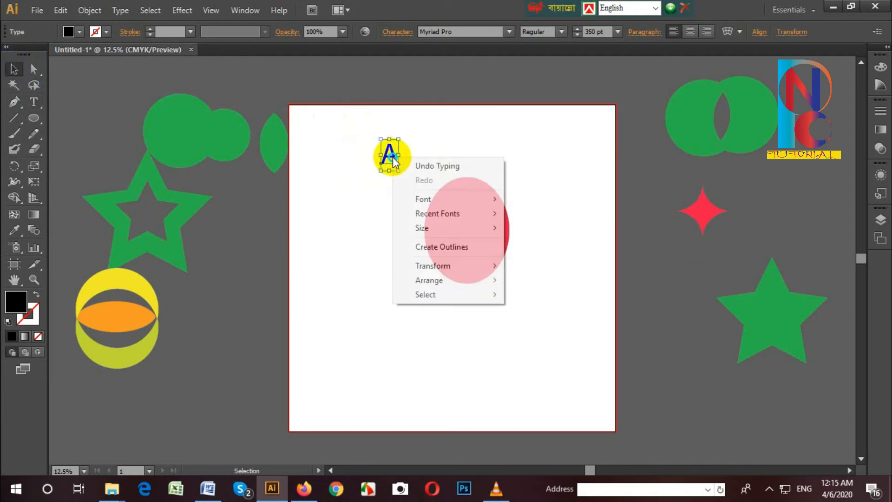
pyautogui.click(443, 246)
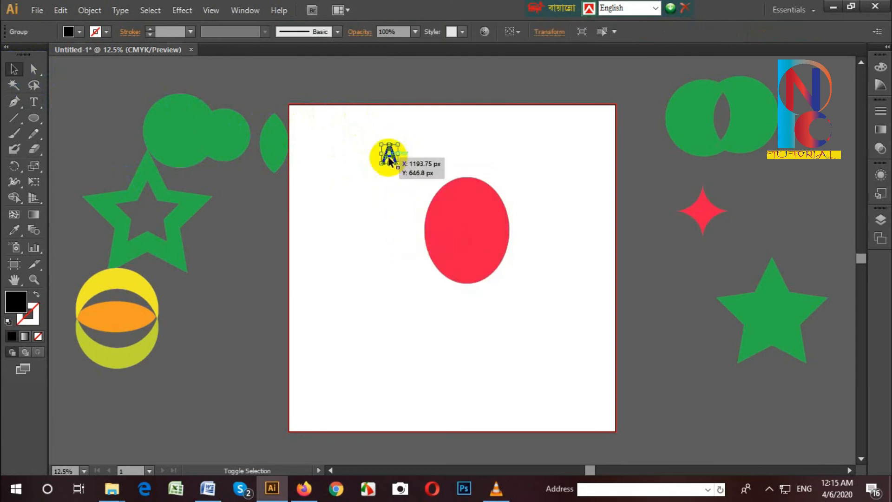
# - Enlarge the outlined A and fit it inside the red ellipse, nudging the ellipse up so the letter's feet meet its edge
pyautogui.moveTo(398, 163); pyautogui.dragTo(504, 258)
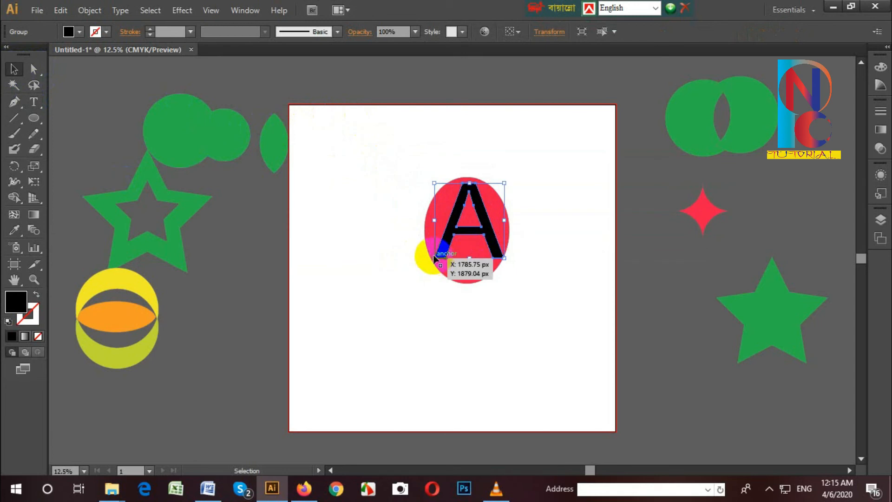
pyautogui.moveTo(435, 256); pyautogui.dragTo(433, 257)
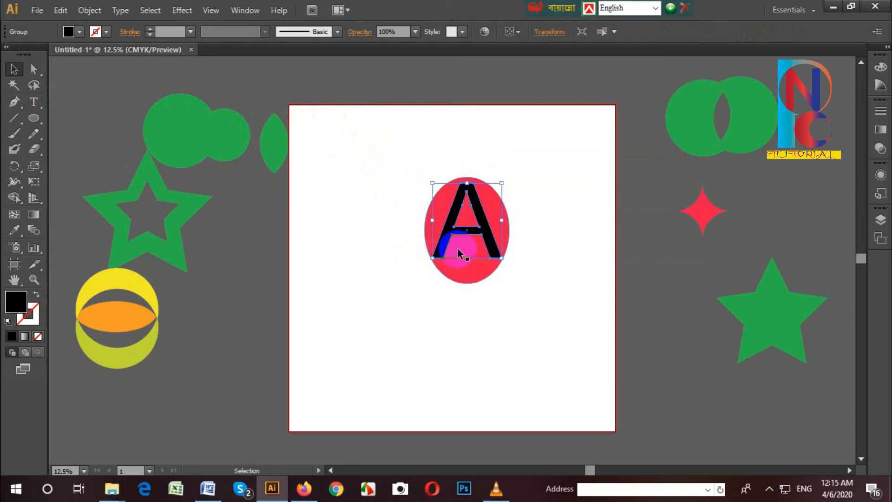
pyautogui.click(458, 251)
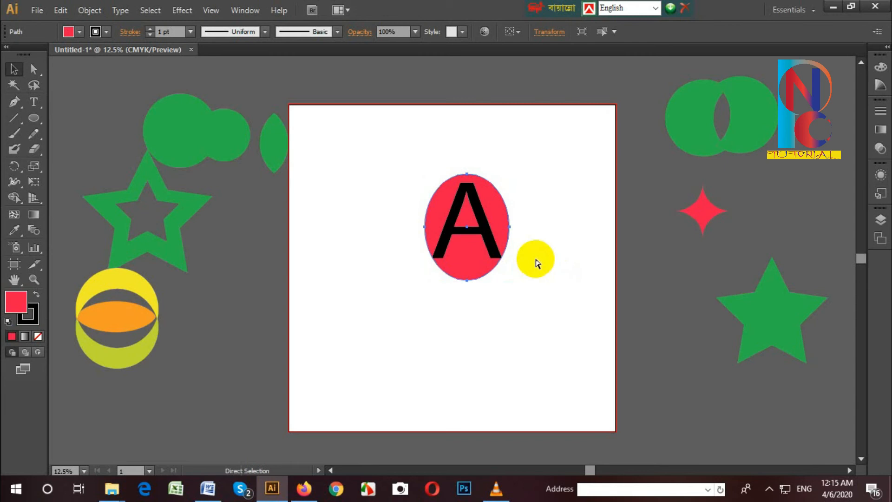
pyautogui.hotkey('ctrl', '=')
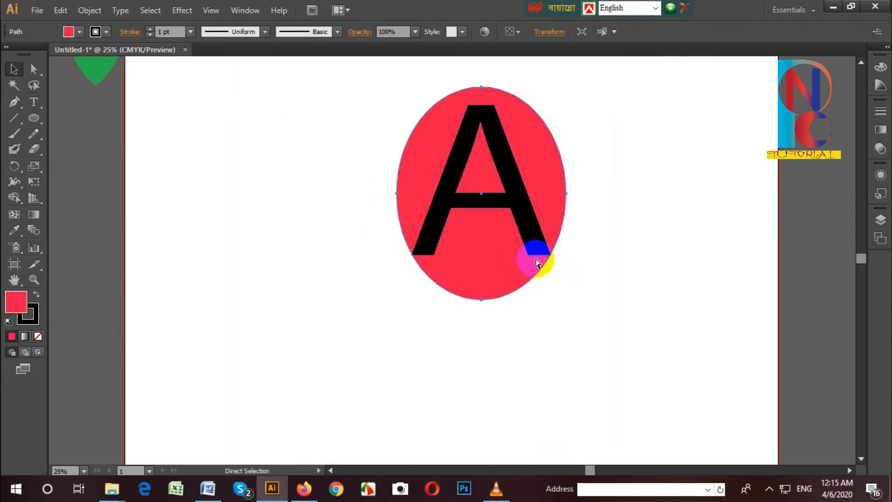
pyautogui.hotkey('ctrl', '=')
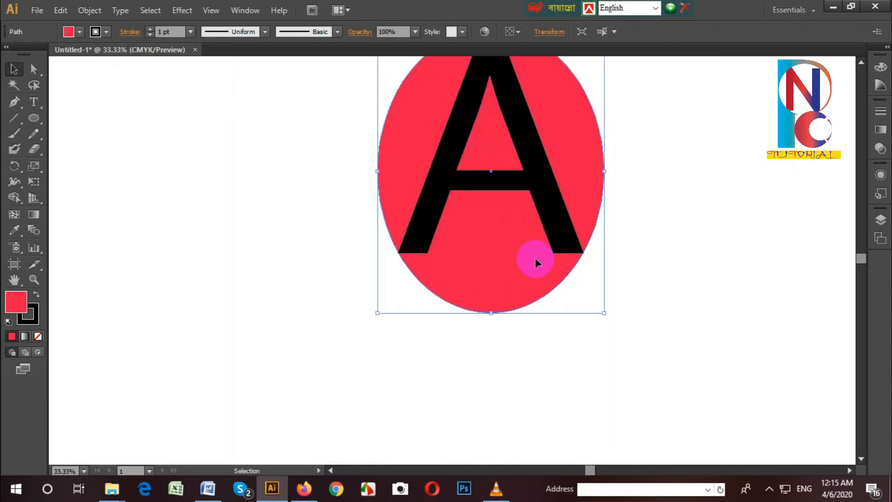
pyautogui.click(652, 278)
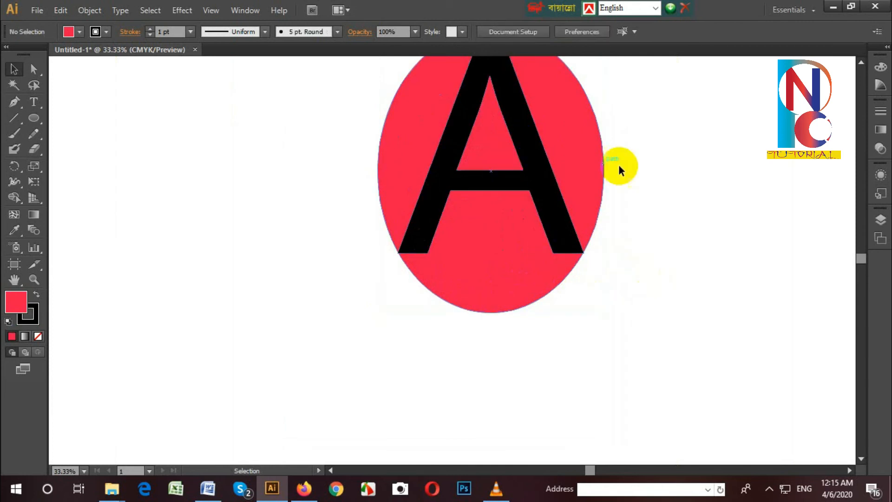
pyautogui.scroll(1, 682, 216)
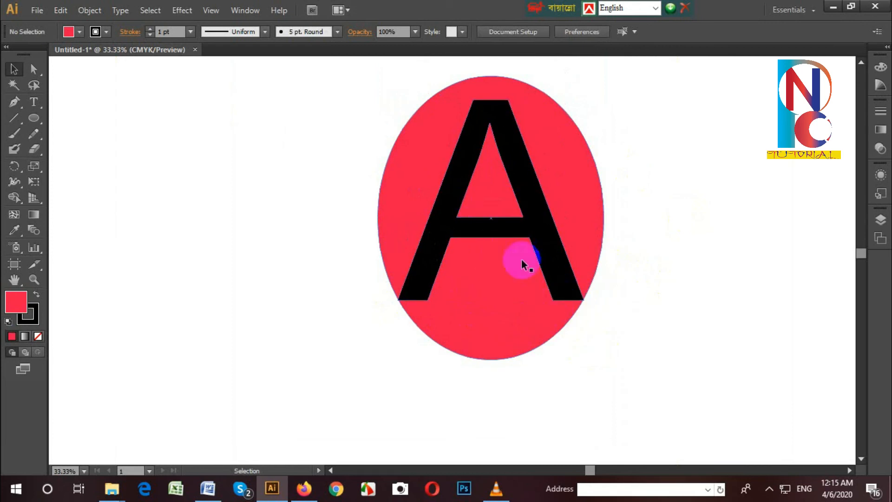
pyautogui.scroll(2, 492, 294)
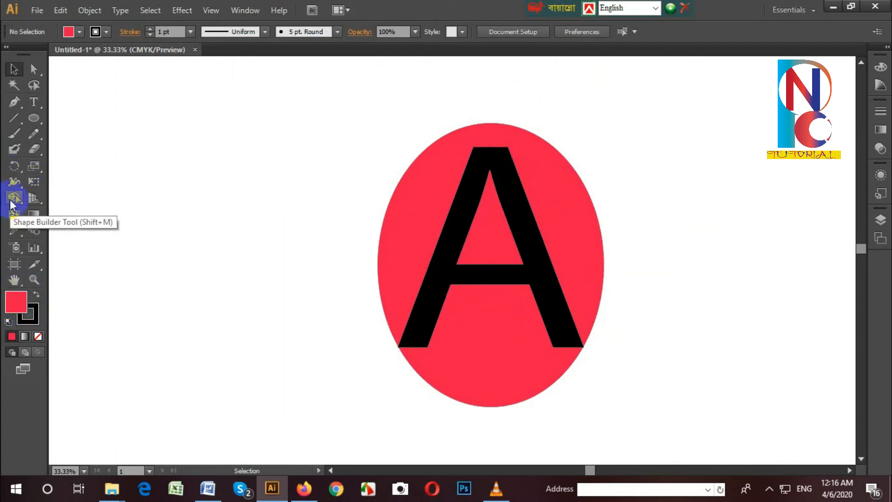
# - Try setting the fill to yellow (#F2E70C) for the Shape Builder tool with nothing selected
pyautogui.moveTo(14, 199); pyautogui.dragTo(69, 197)
pyautogui.doubleClick(14, 305)
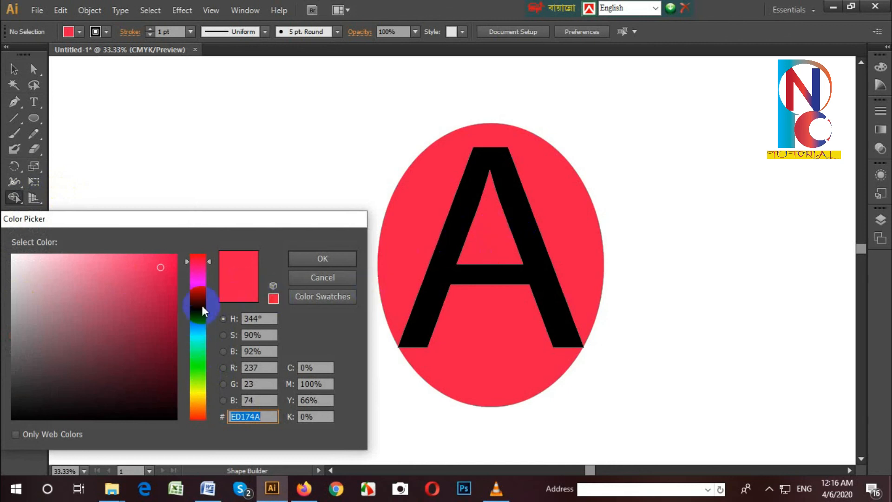
pyautogui.click(200, 394)
pyautogui.click(168, 262)
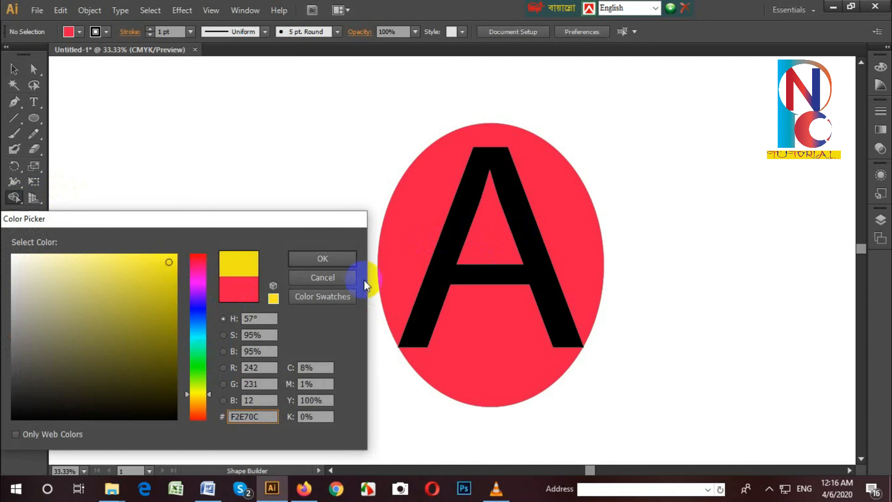
pyautogui.click(333, 259)
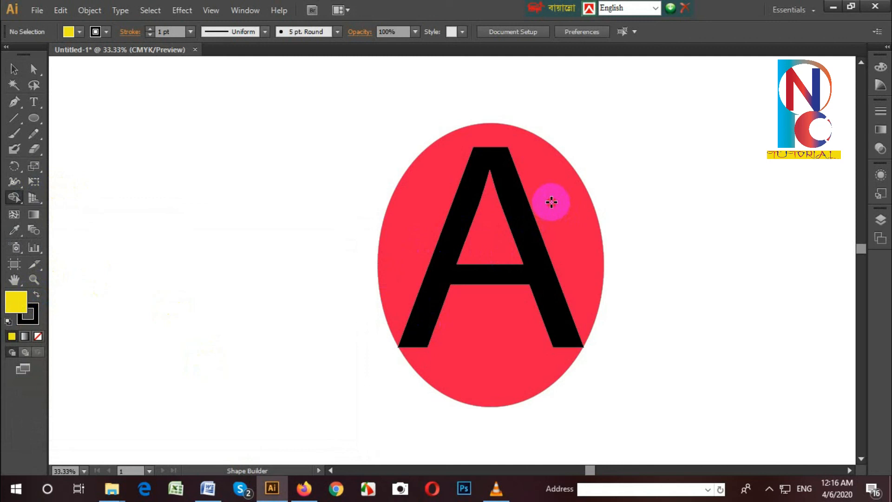
pyautogui.click(13, 69)
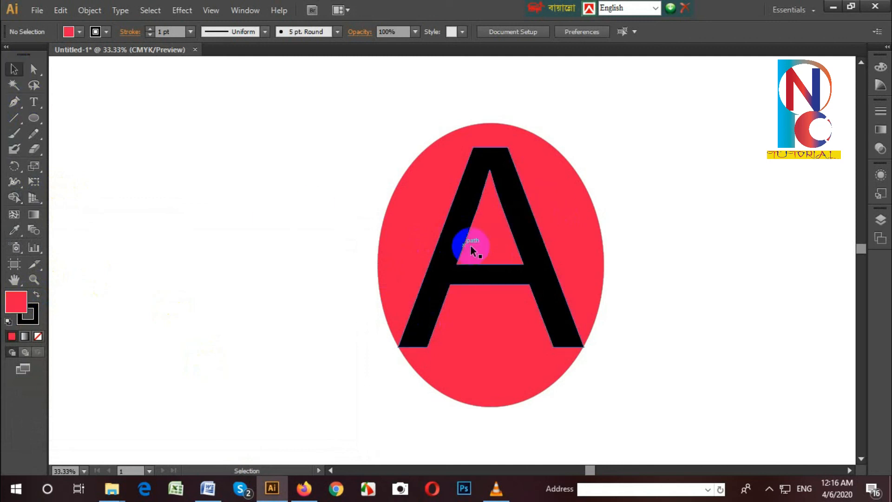
pyautogui.click(550, 213)
pyautogui.click(623, 226)
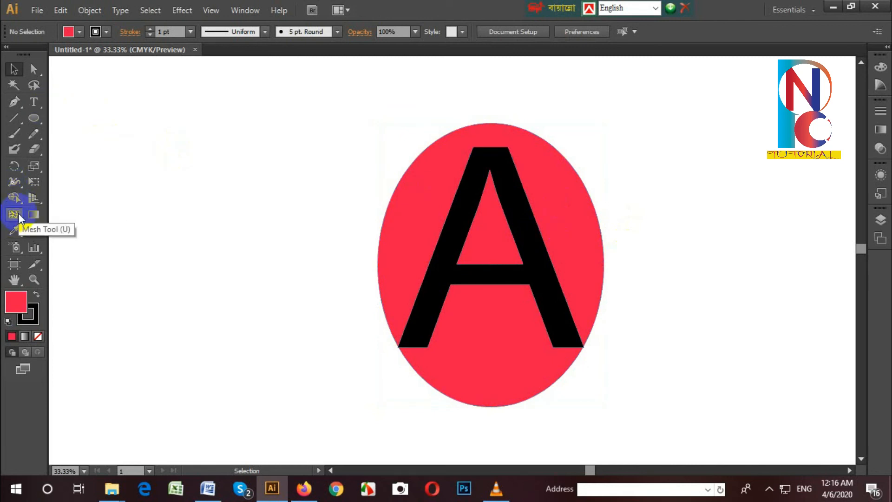
pyautogui.moveTo(15, 196); pyautogui.dragTo(48, 204)
pyautogui.click(85, 200)
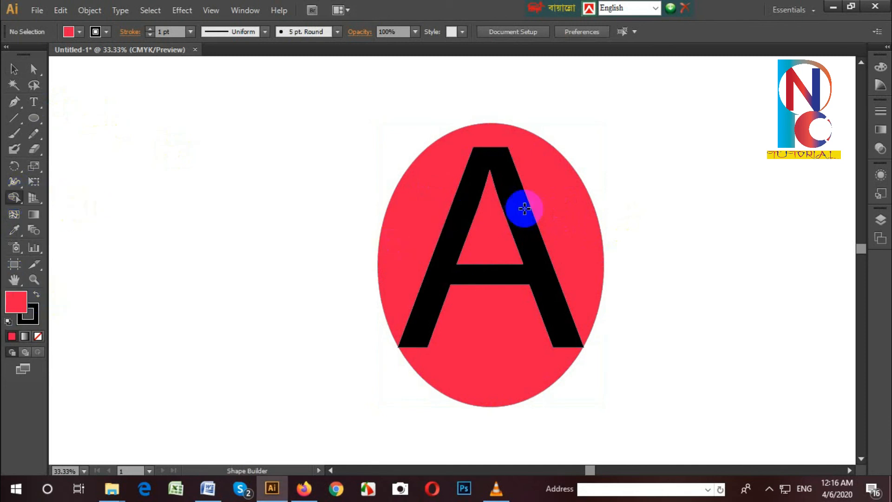
pyautogui.click(13, 70)
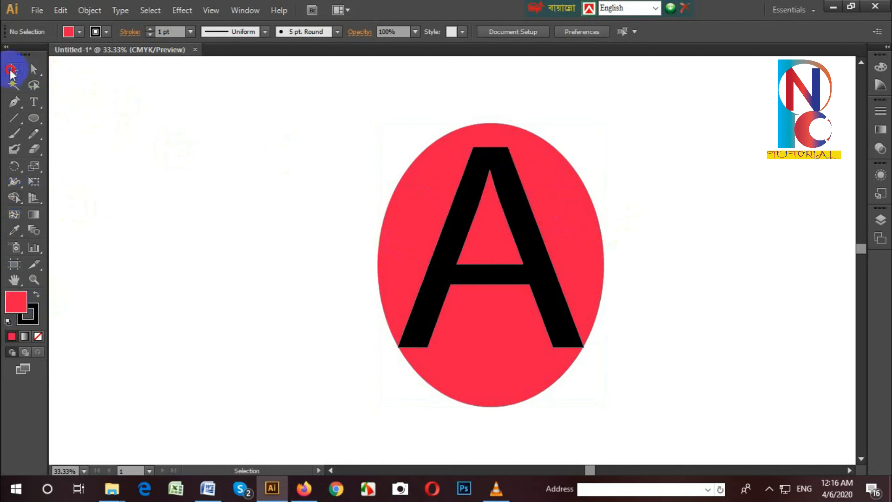
pyautogui.click(17, 89)
pyautogui.click(531, 272)
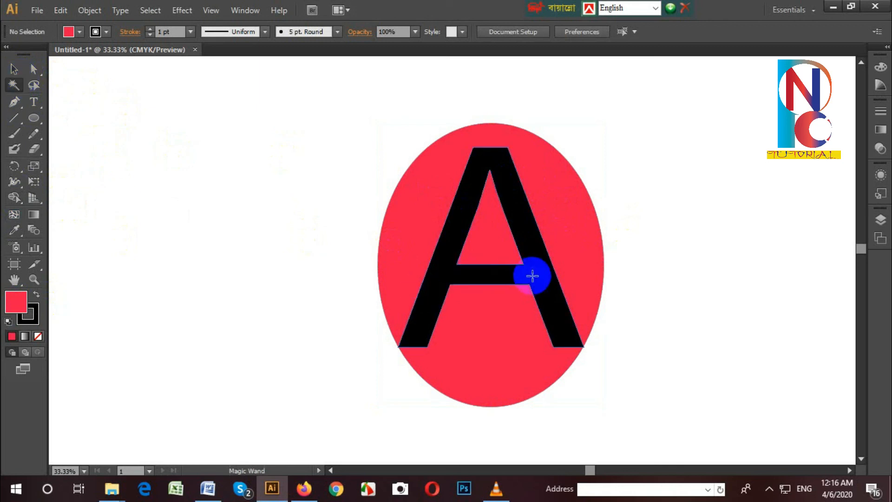
pyautogui.click(621, 358)
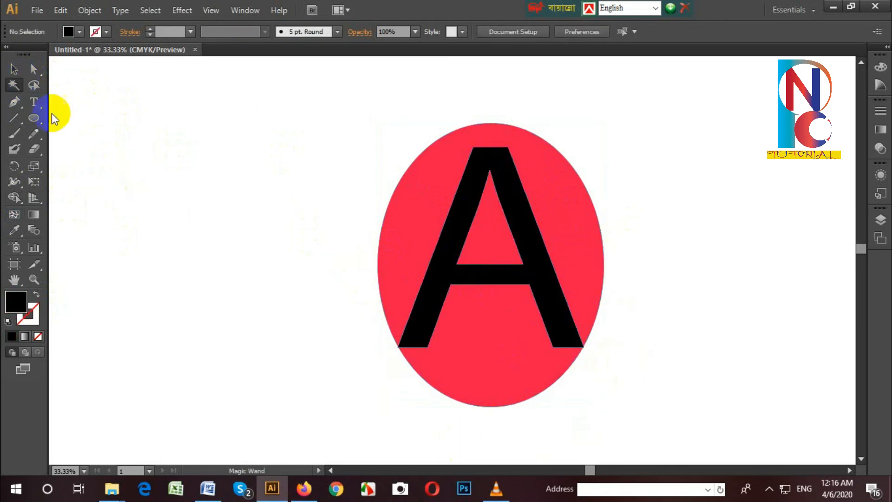
# - Select the ellipse and the A, and use Shape Builder to fill the ellipse area around the A and its inner triangle with yellow (#EFEF0A)
pyautogui.click(13, 70)
pyautogui.click(581, 238)
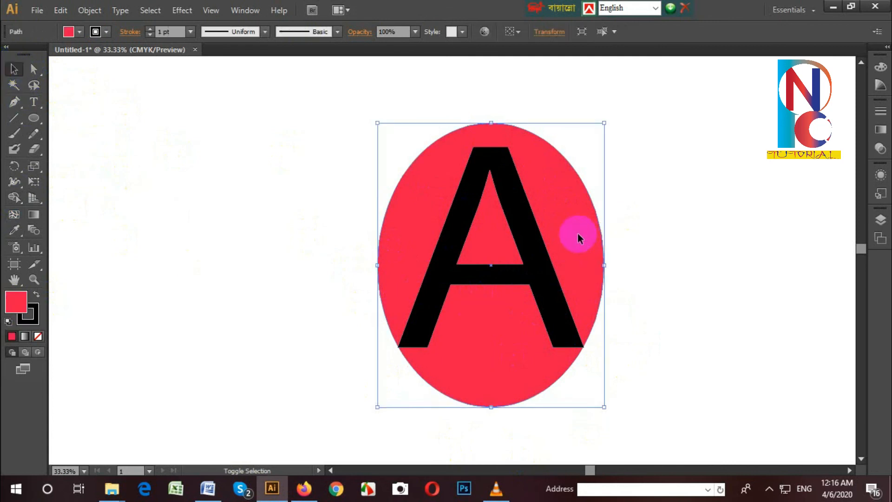
pyautogui.keyDown('shift'); pyautogui.click(520, 218); pyautogui.keyUp('shift')
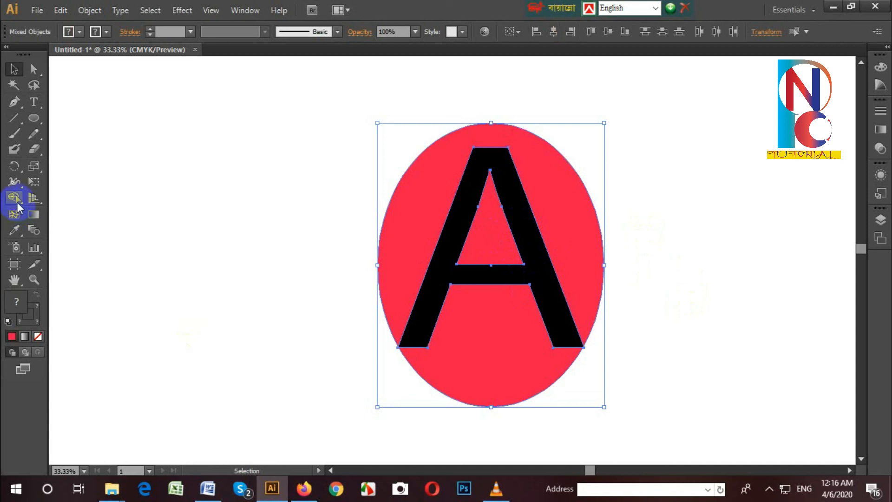
pyautogui.moveTo(14, 199); pyautogui.dragTo(86, 195)
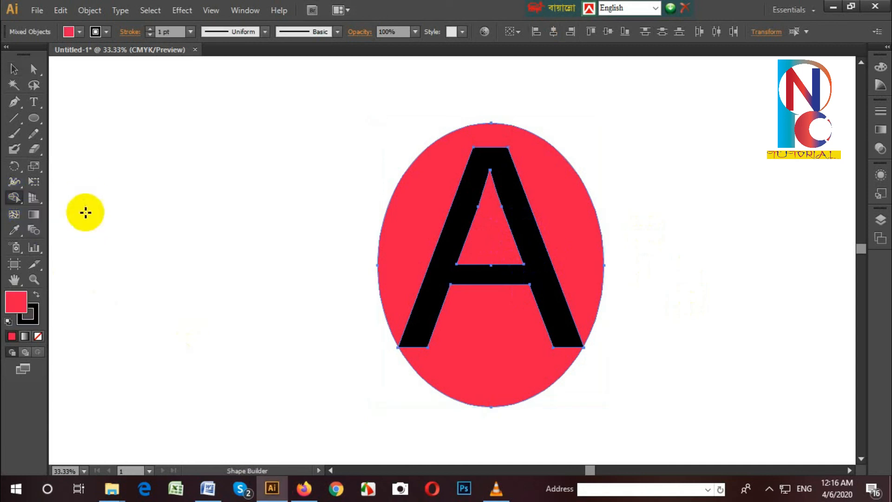
pyautogui.doubleClick(18, 304)
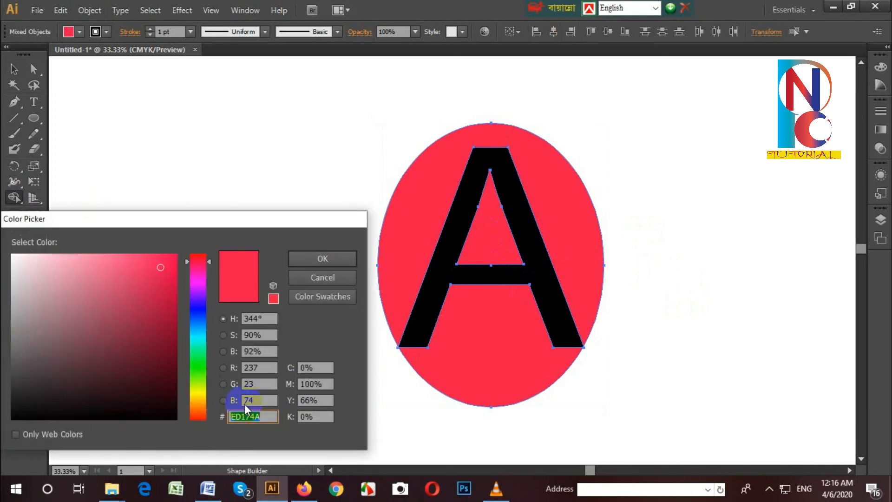
pyautogui.click(203, 392)
pyautogui.click(298, 259)
pyautogui.click(26, 307)
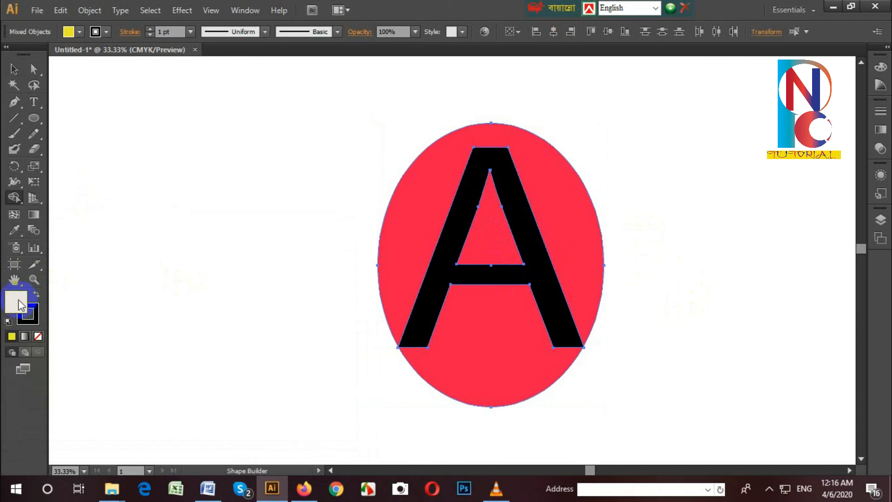
pyautogui.click(541, 187)
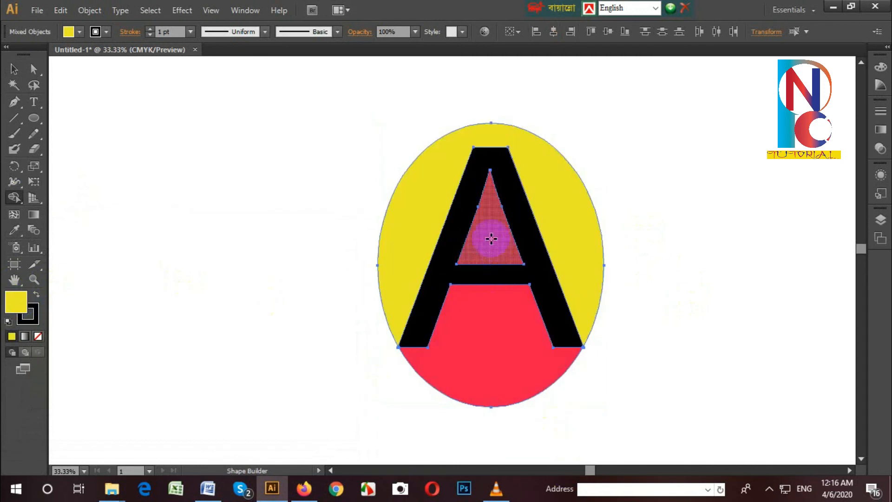
pyautogui.click(491, 239)
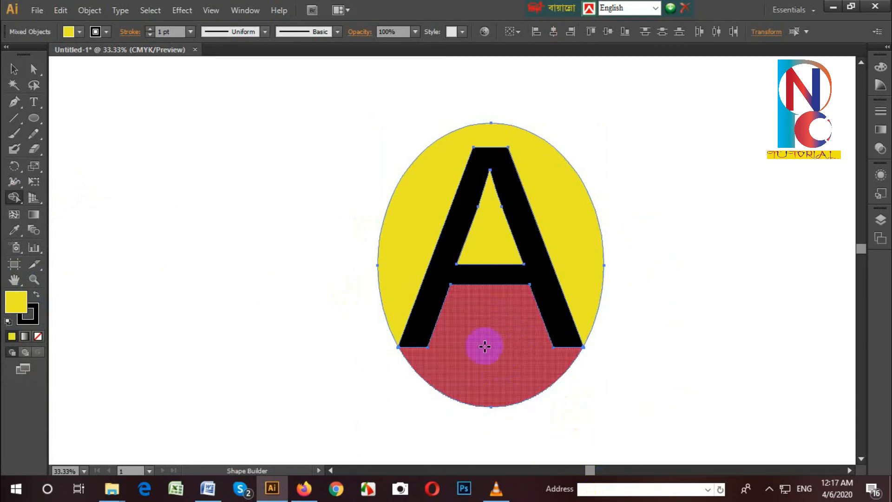
# - Fill the ellipse area below the A's crossbar and feet with blue (#0C0CED) using Shape Builder
pyautogui.doubleClick(15, 301)
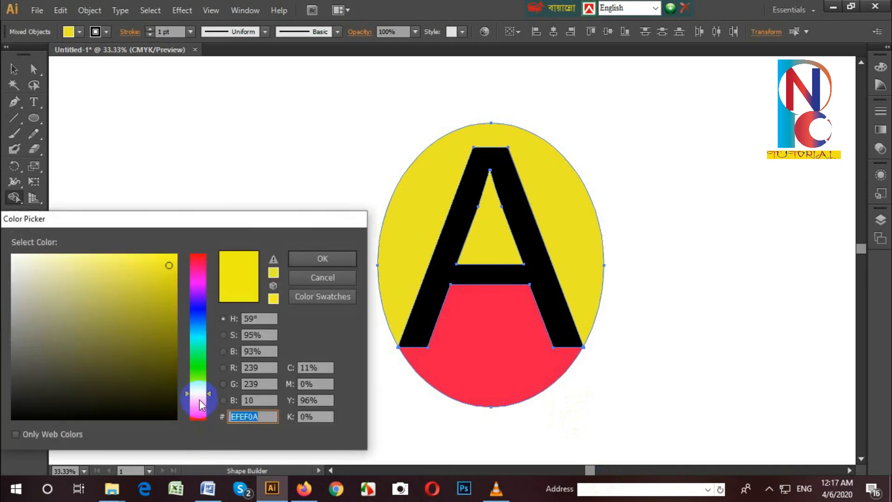
pyautogui.click(197, 311)
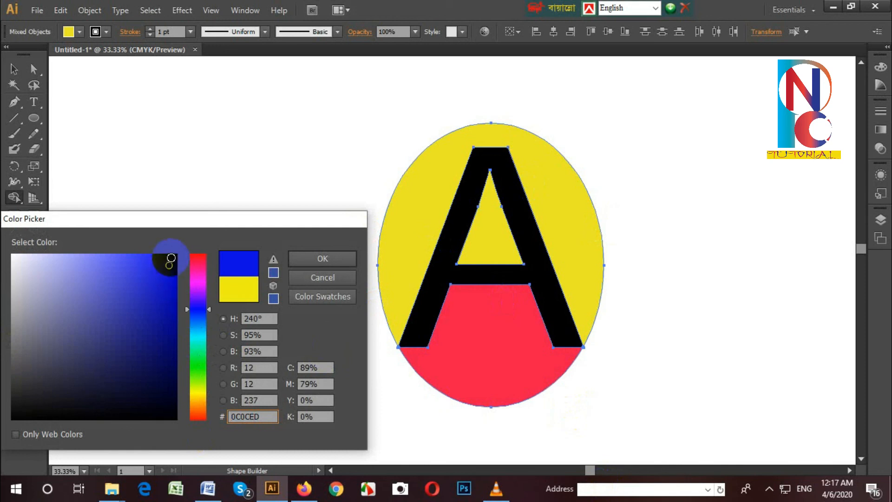
pyautogui.click(313, 258)
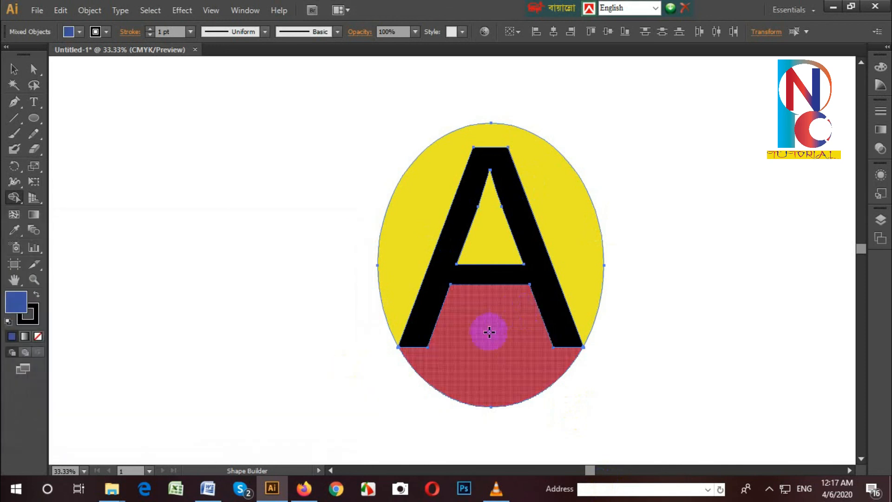
pyautogui.click(489, 331)
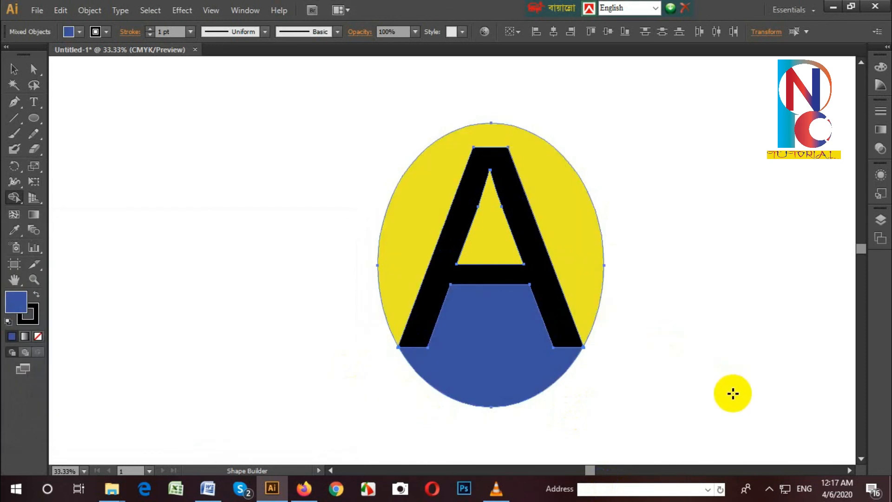
# - Group the A with all the coloured ellipse pieces and deselect the artwork
pyautogui.click(13, 71)
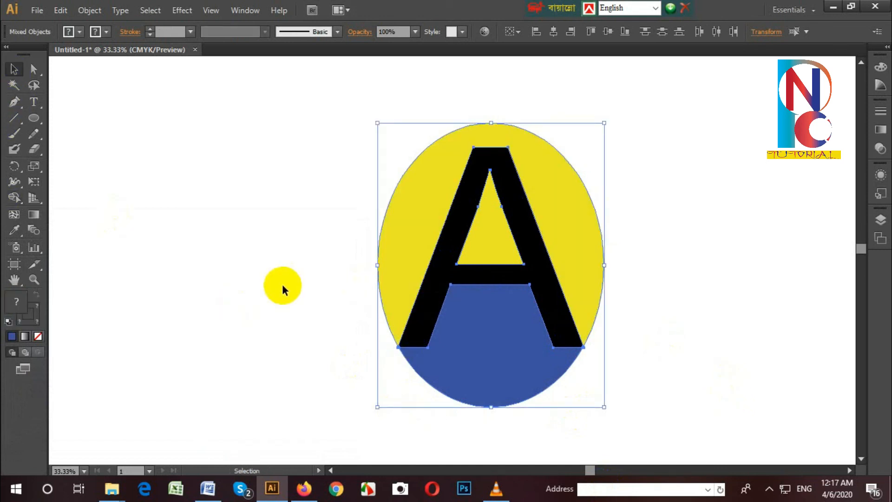
pyautogui.moveTo(302, 175); pyautogui.dragTo(654, 365)
pyautogui.rightClick(514, 213)
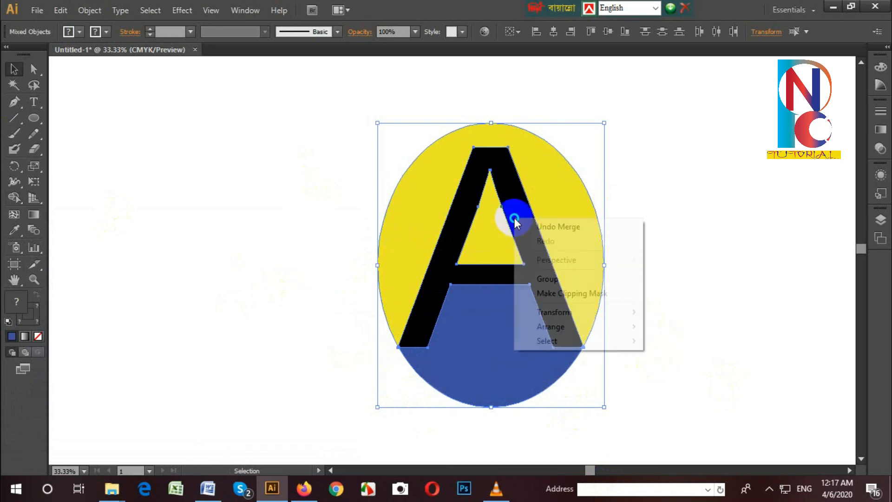
pyautogui.click(537, 277)
pyautogui.click(623, 299)
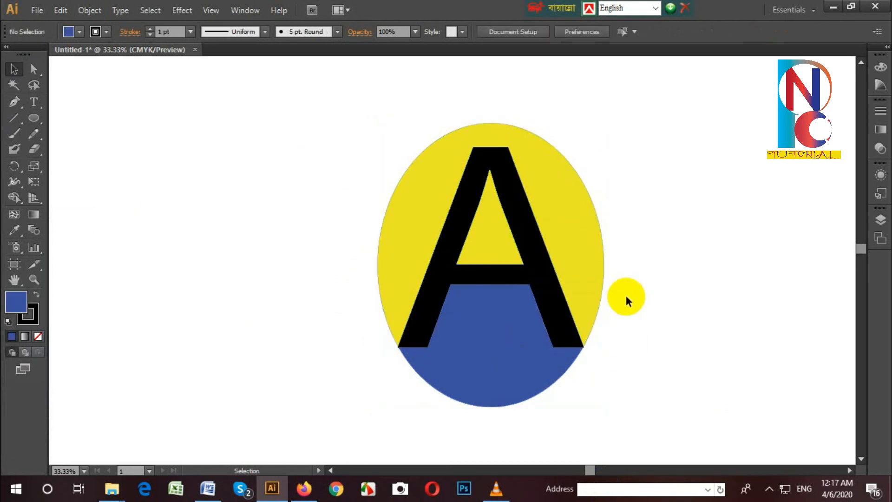
# - Move the grouped A ellipse just above the artboard's upper edge
pyautogui.hotkey('ctrl', '-')
pyautogui.hotkey('ctrl', '-')
pyautogui.hotkey('ctrl', '-')
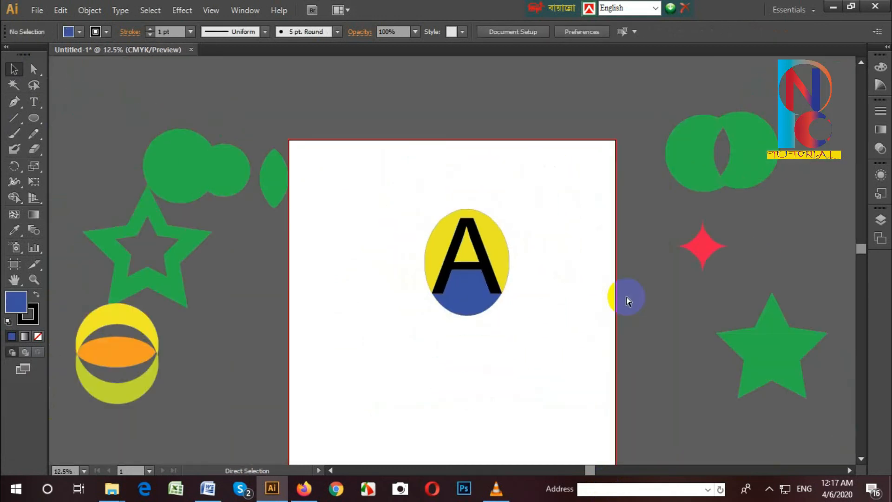
pyautogui.moveTo(455, 332); pyautogui.dragTo(461, 165)
# - Gather the green stars, merged circles, lenses, red four-pointed star and striped circle from around the artboard onto it
pyautogui.moveTo(279, 204); pyautogui.dragTo(414, 272)
pyautogui.moveTo(328, 207); pyautogui.dragTo(485, 253)
pyautogui.moveTo(621, 259); pyautogui.dragTo(436, 228)
pyautogui.moveTo(636, 199); pyautogui.dragTo(419, 354)
pyautogui.moveTo(684, 334); pyautogui.dragTo(521, 333)
pyautogui.moveTo(249, 228); pyautogui.dragTo(485, 217)
pyautogui.moveTo(237, 327); pyautogui.dragTo(352, 310)
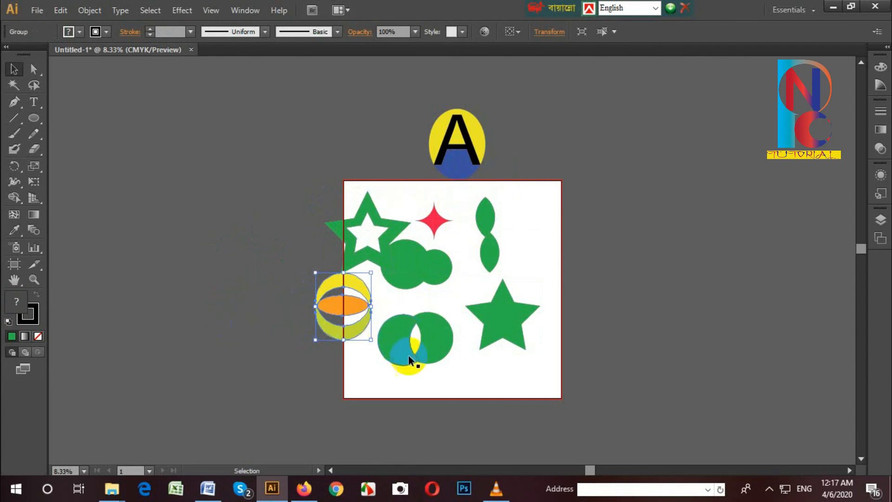
pyautogui.press('a')
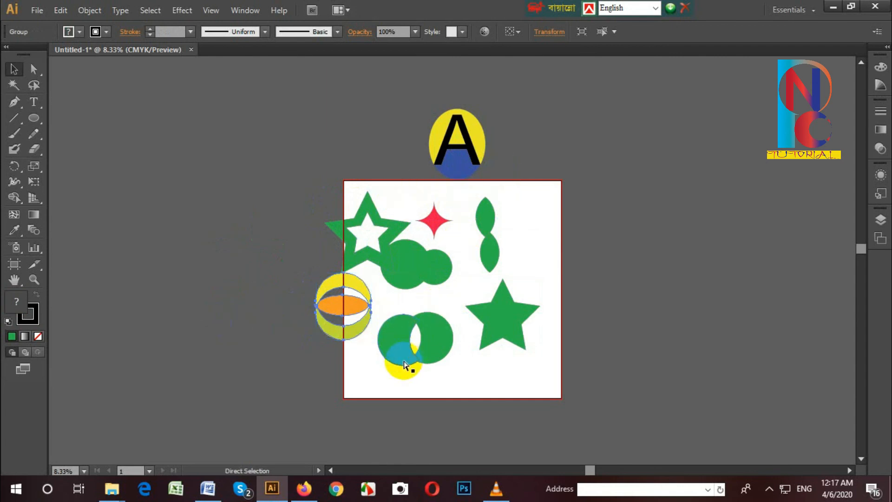